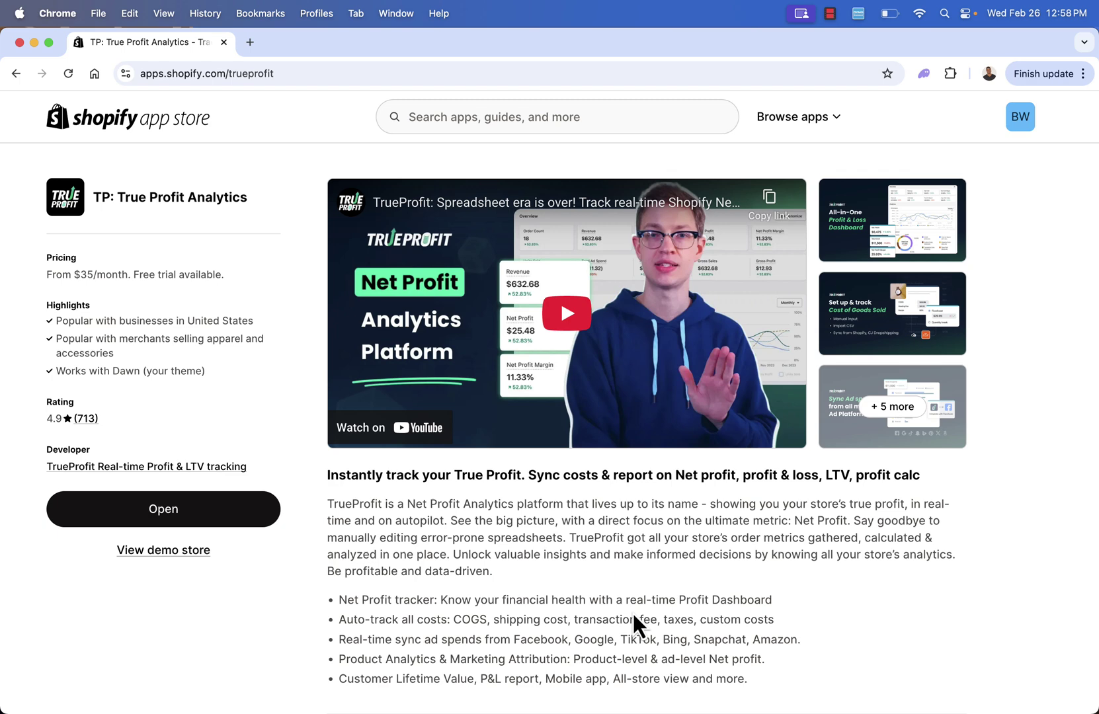
# - Browse TrueProfit's screenshots from Cost of Goods Sold through to the Mobile app slide
pyautogui.click(897, 237)
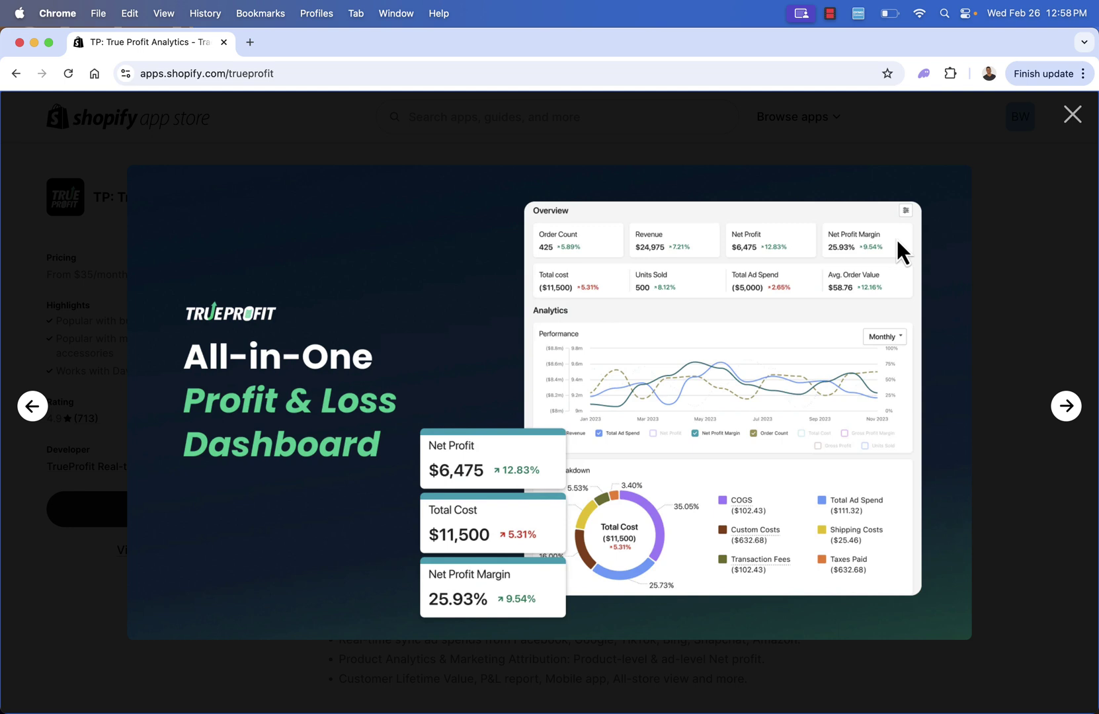
pyautogui.press('Right')
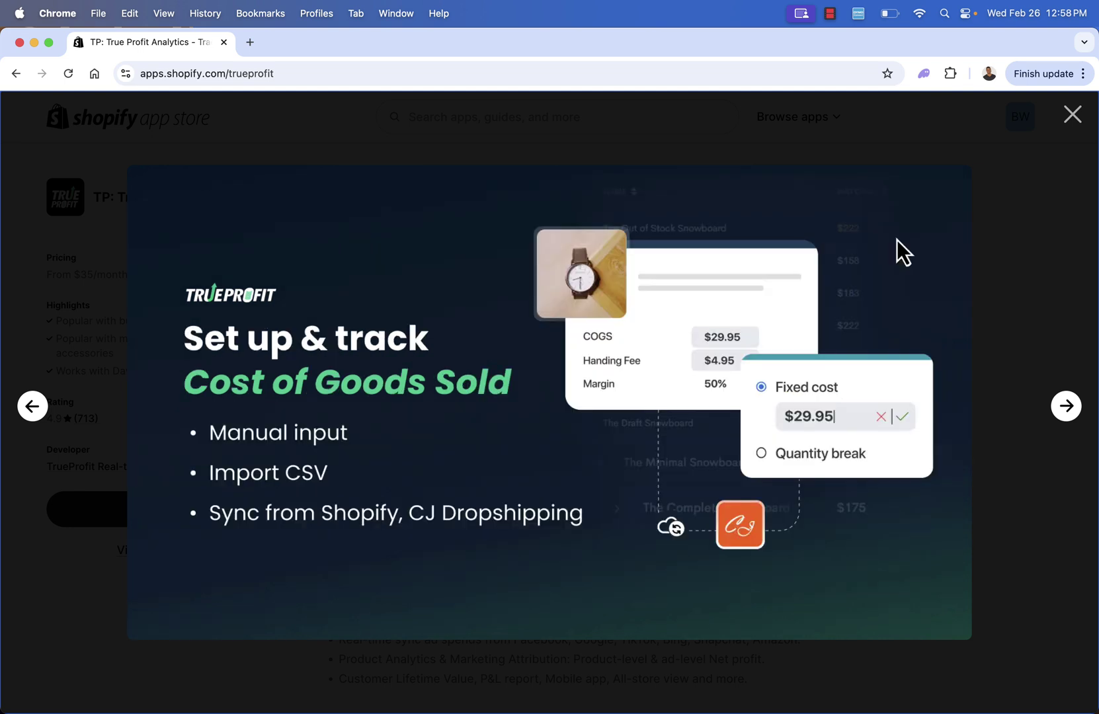
pyautogui.press('Right')
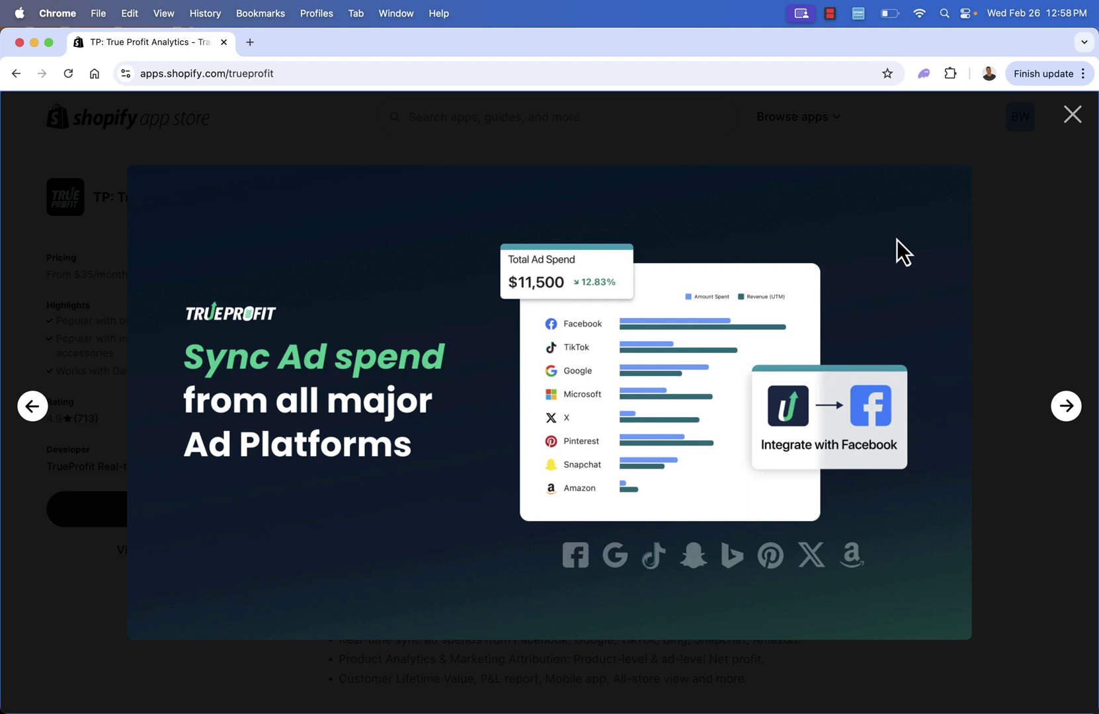
pyautogui.press('Right')
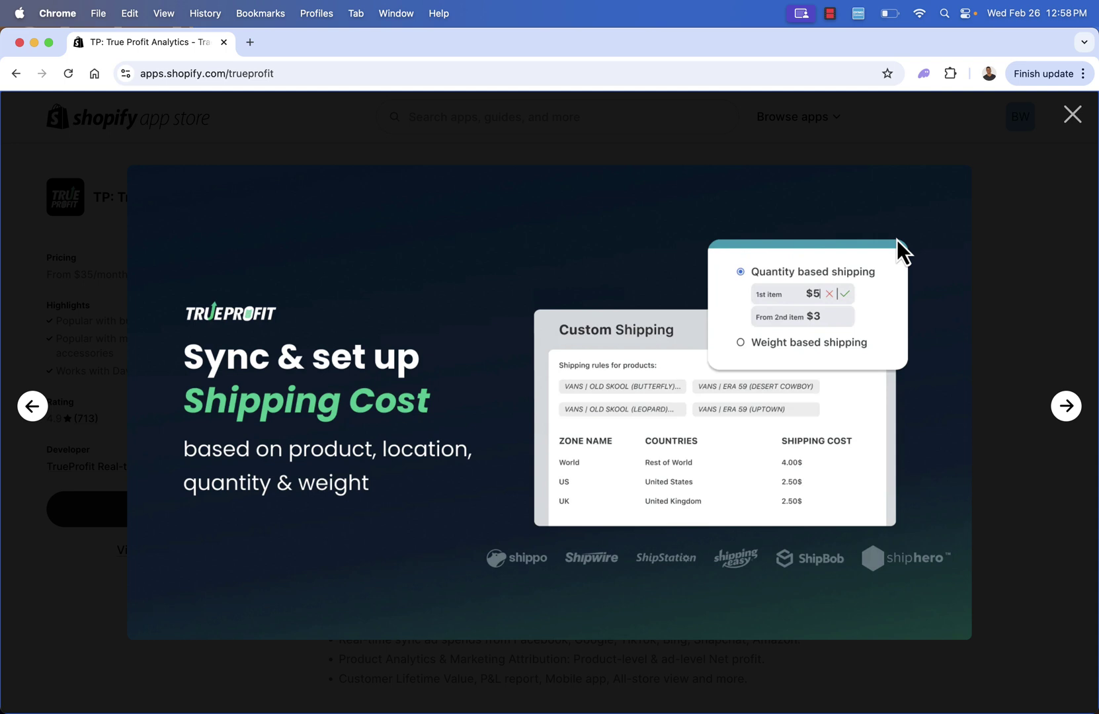
pyautogui.press('Right')
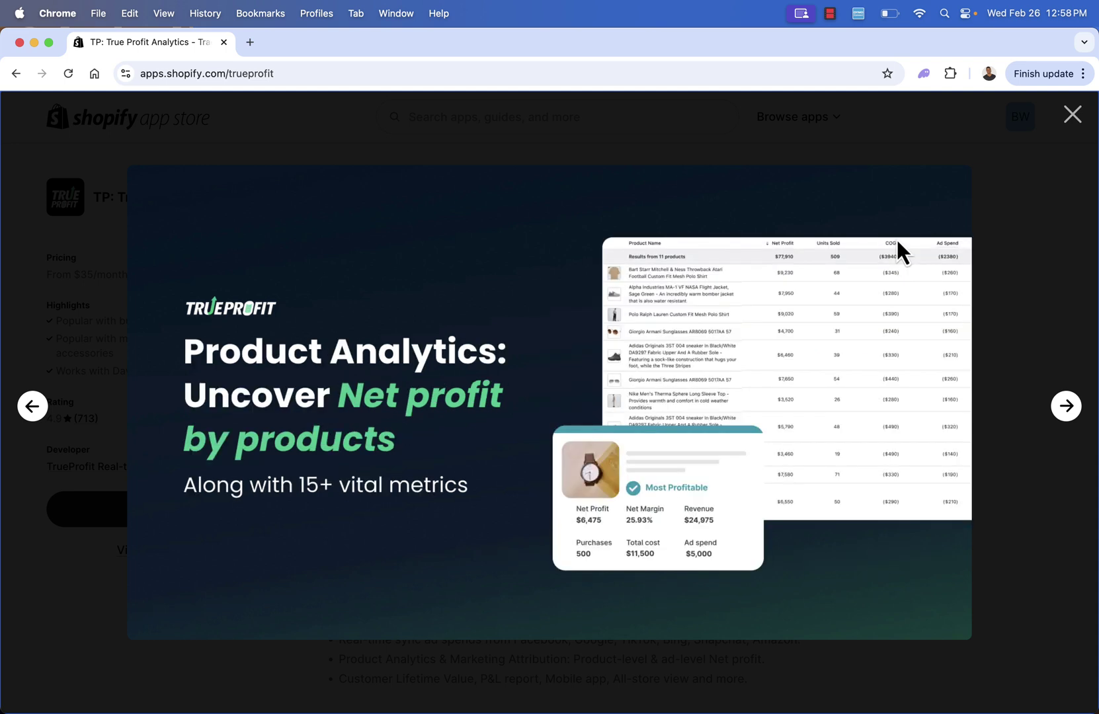
pyautogui.press('Right')
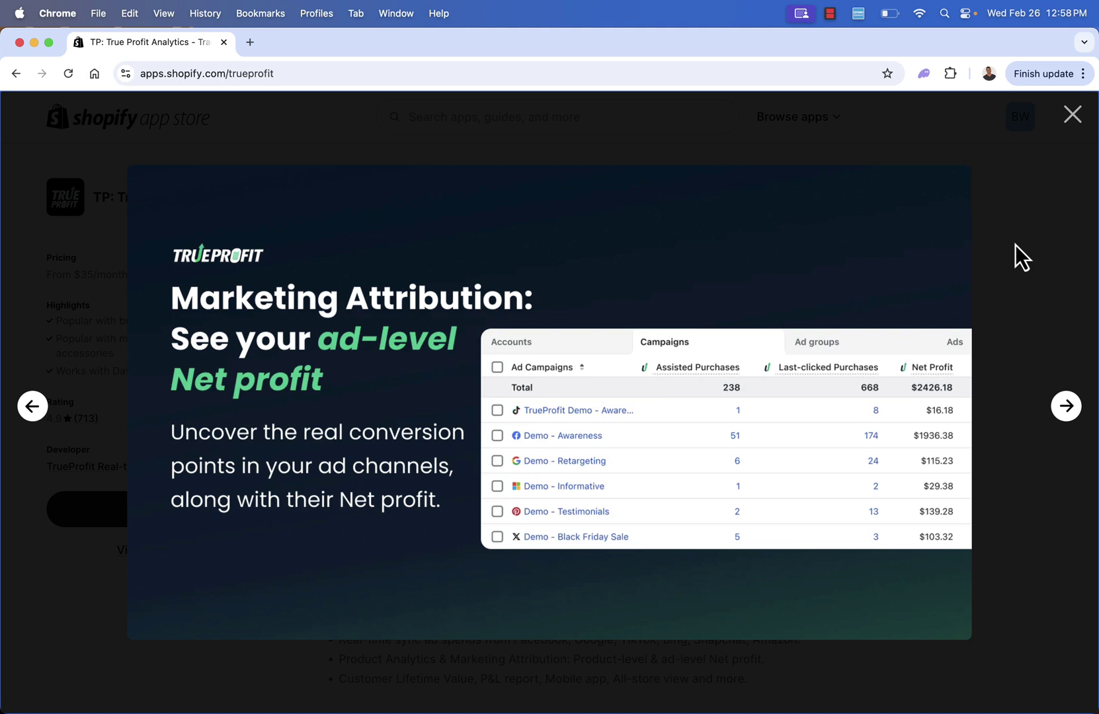
pyautogui.press('Right')
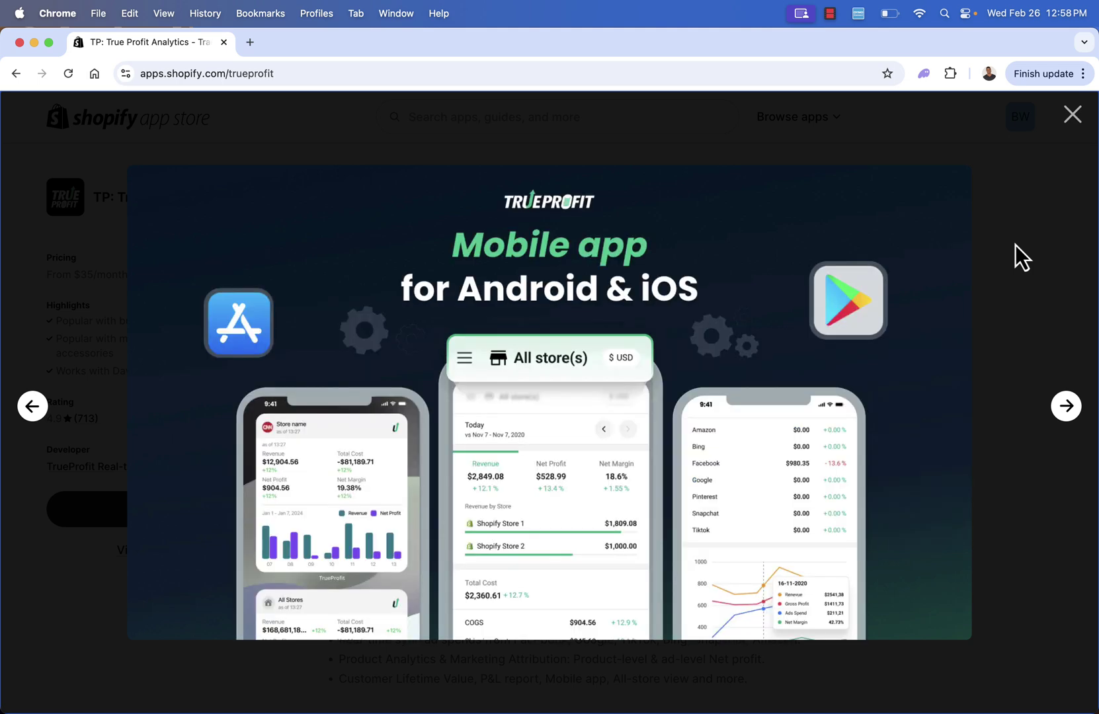
# - Close the TrueProfit screenshot gallery lightbox
pyautogui.click(1072, 114)
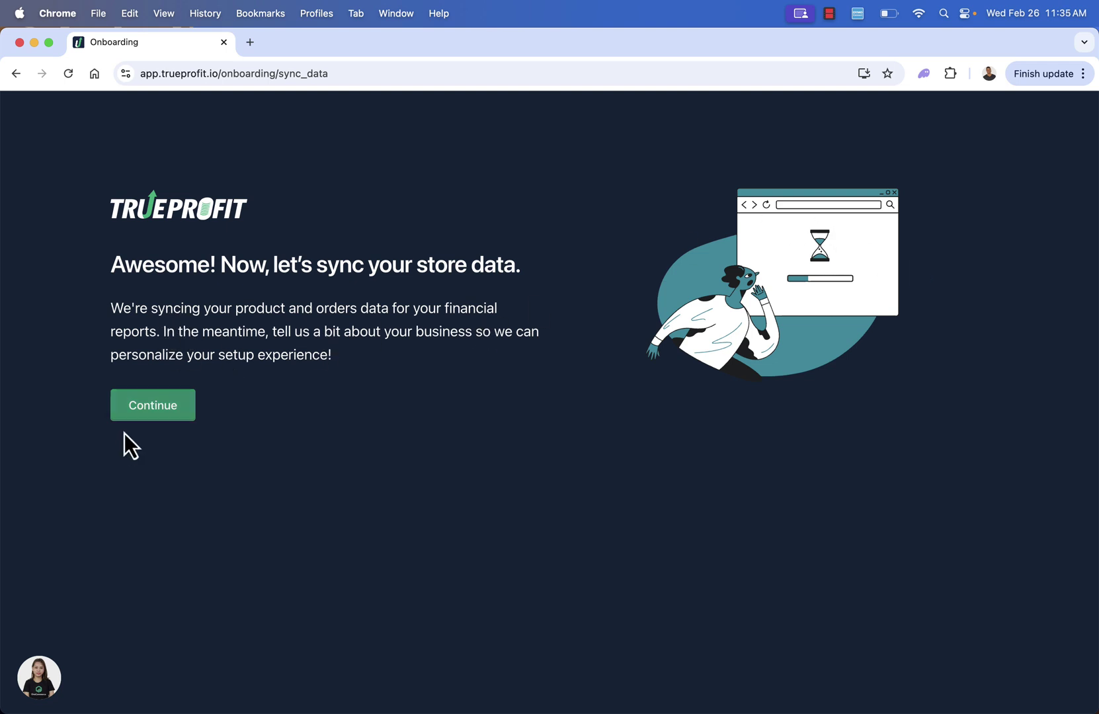
# - Describe the business as print-on-demand using Printify
pyautogui.click(129, 409)
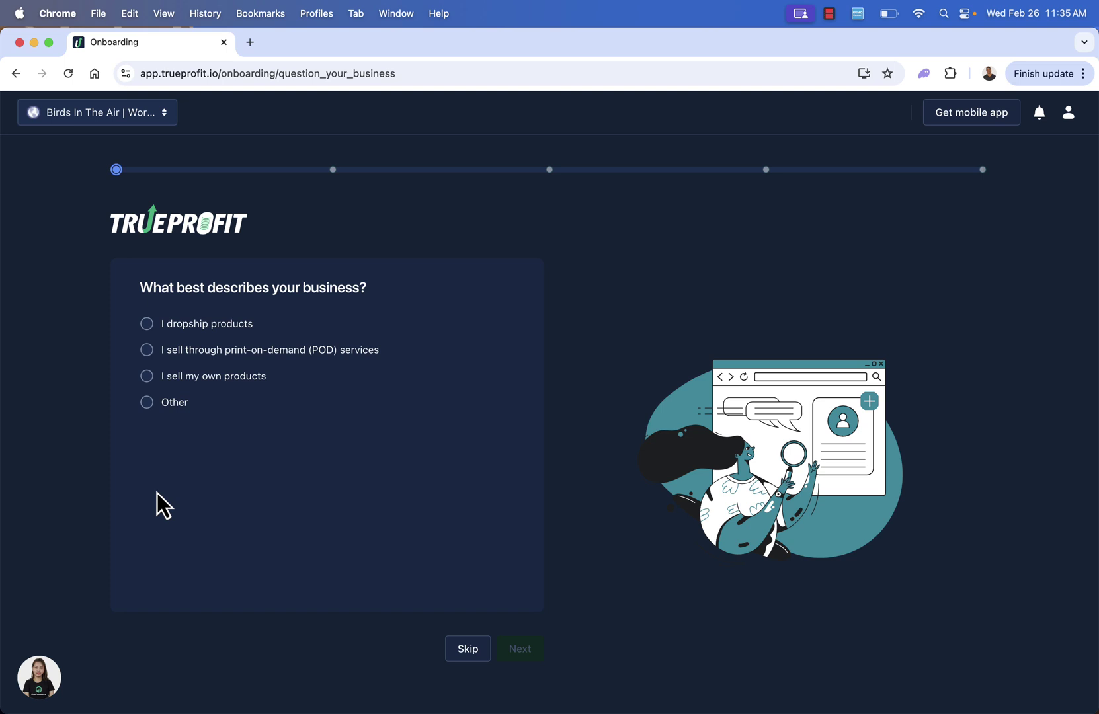
pyautogui.click(149, 354)
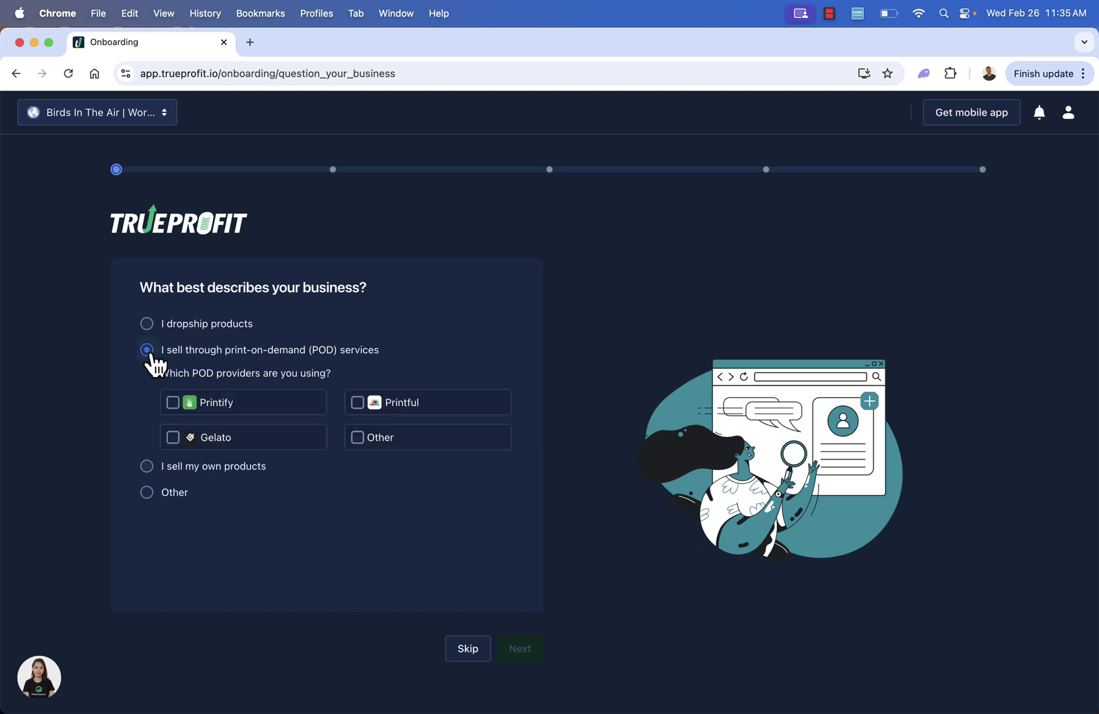
pyautogui.click(178, 408)
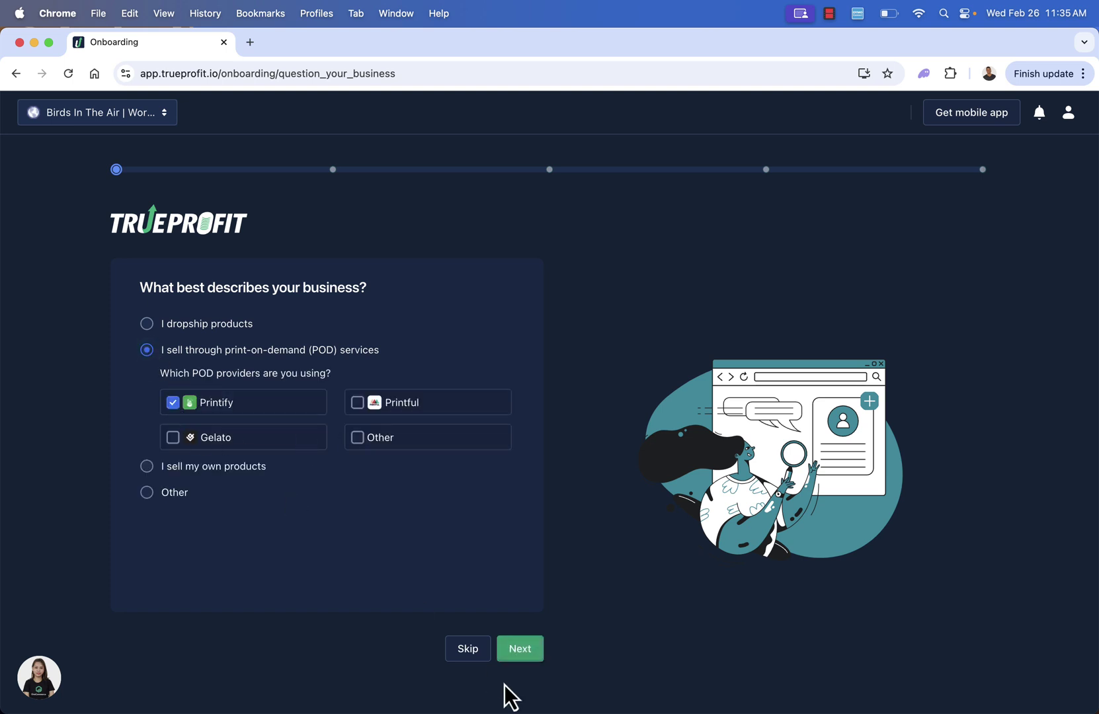
pyautogui.click(519, 649)
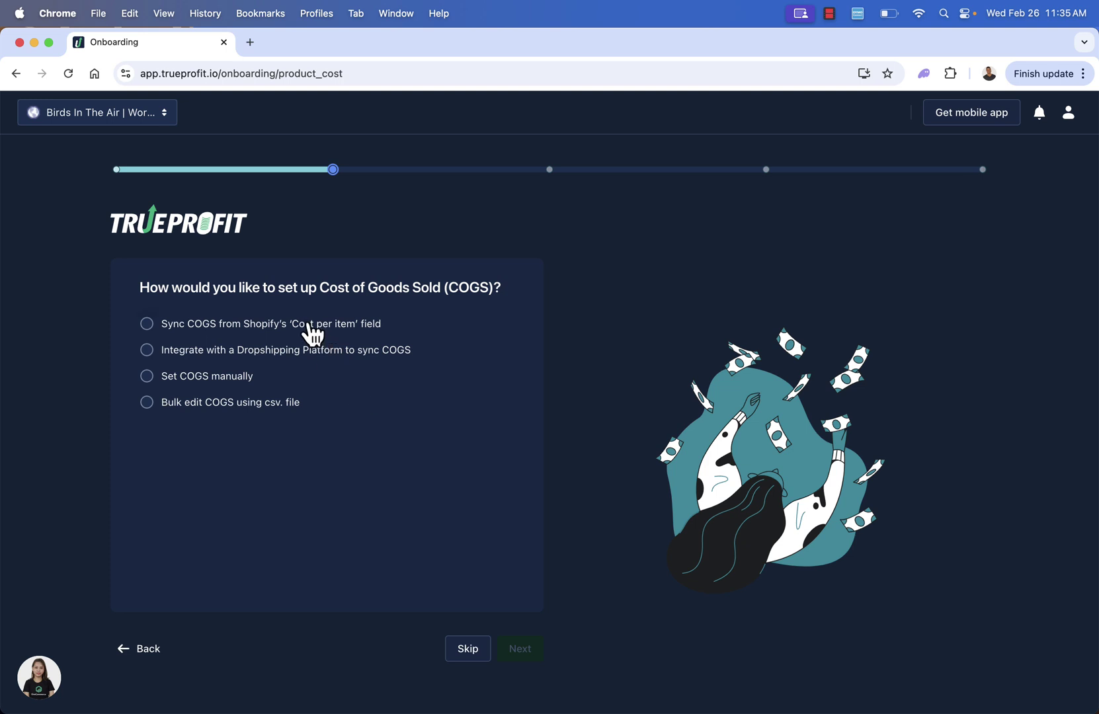
# - Choose manual COGS entry and sync shipping costs from Shopify Shipping labels
pyautogui.click(237, 331)
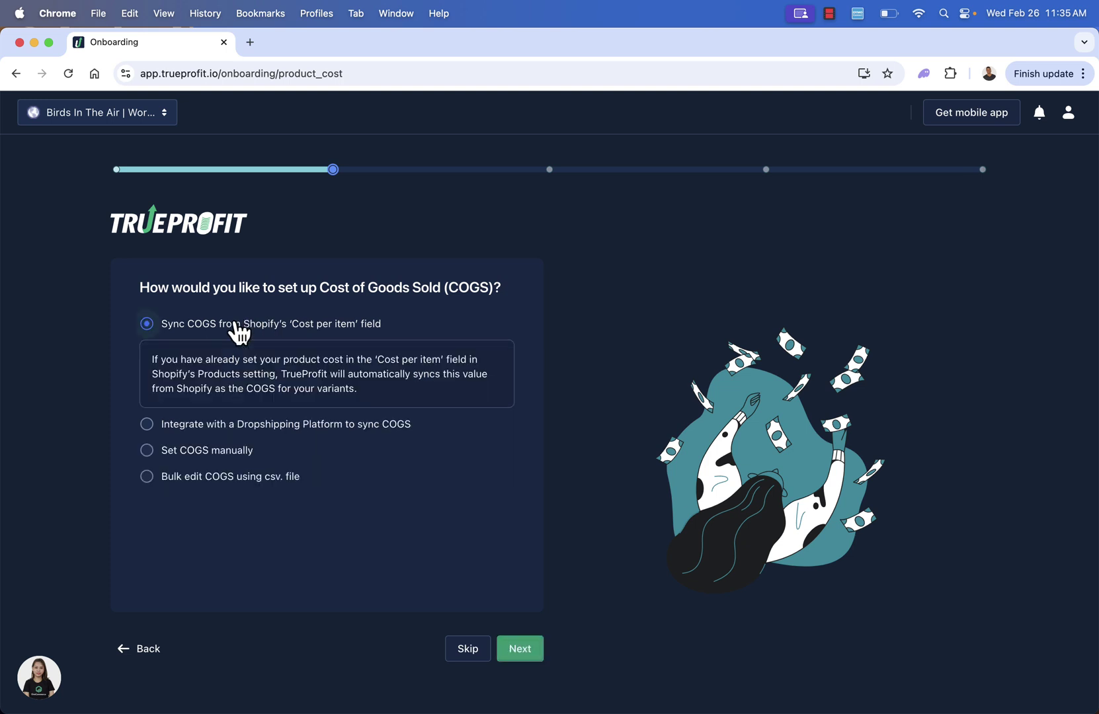
pyautogui.click(147, 450)
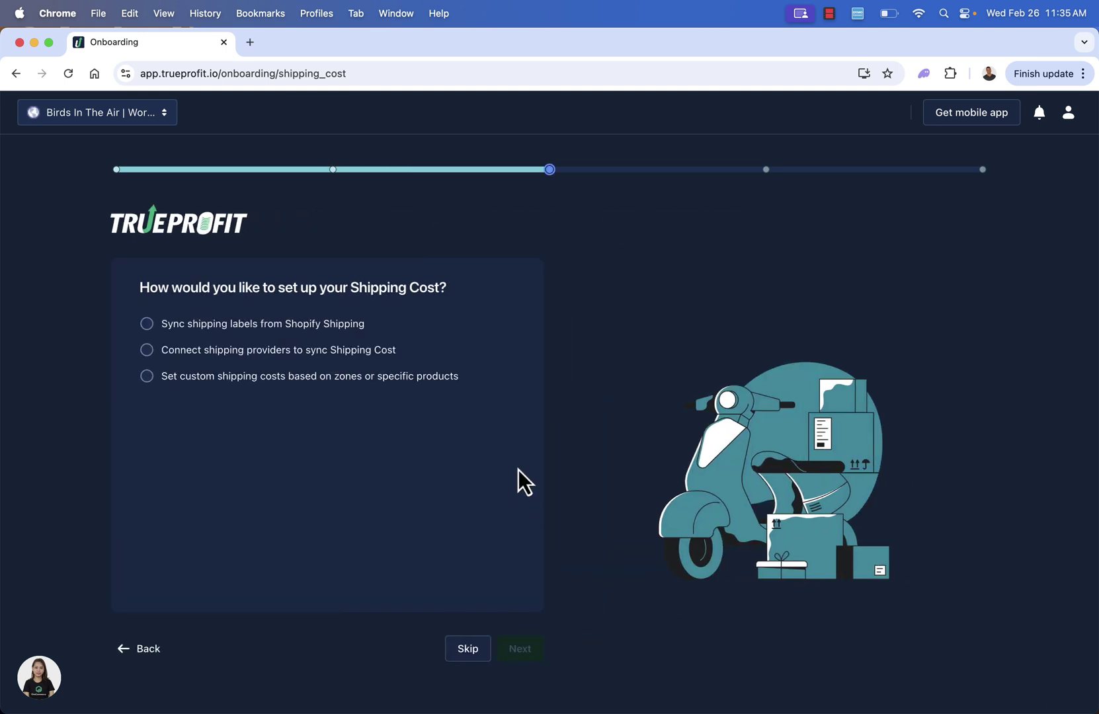
pyautogui.click(288, 331)
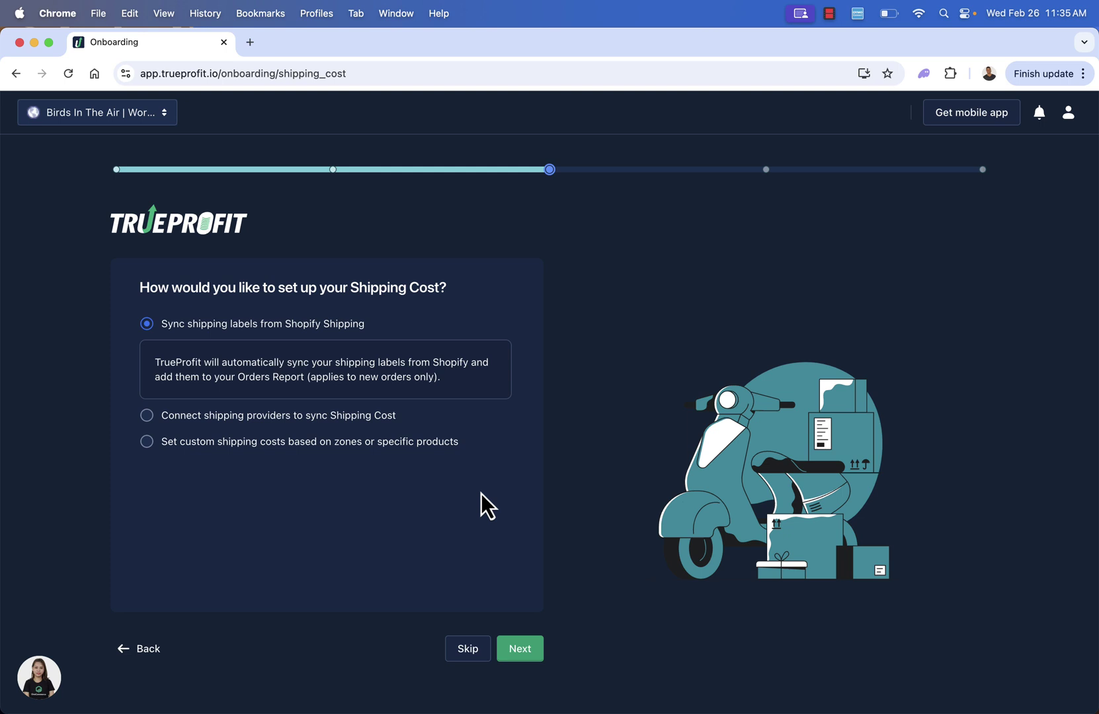
pyautogui.click(522, 657)
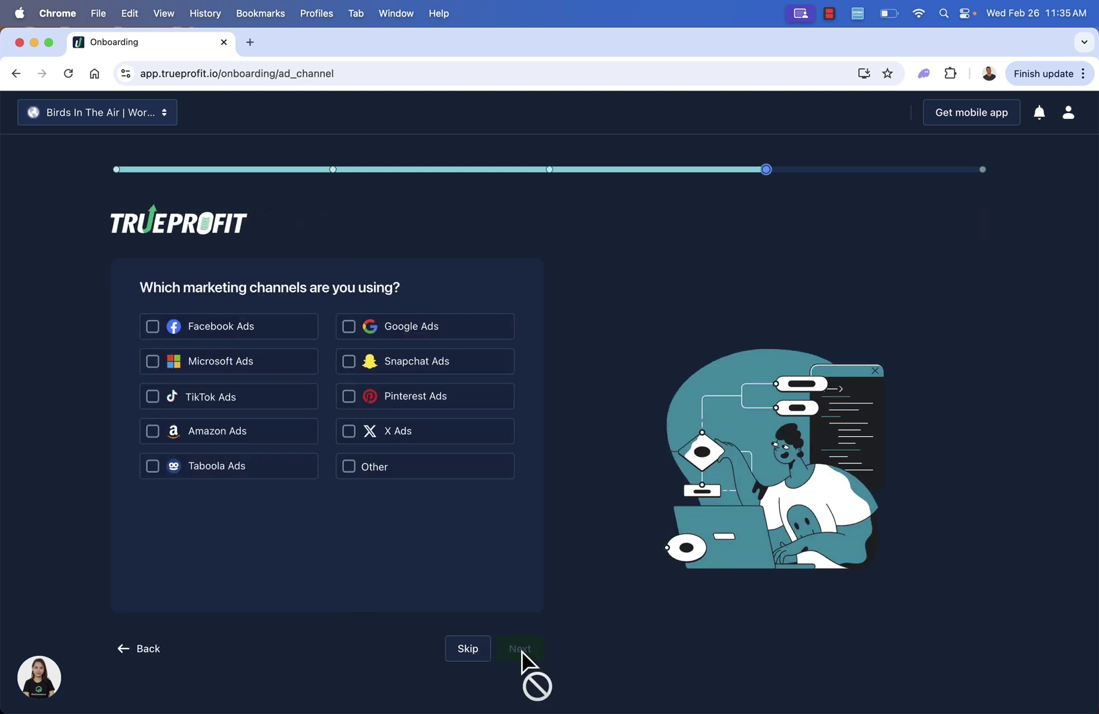
# - Select Facebook, Google and TikTok Ads as channels, and answer 'Searched on Google'
pyautogui.click(153, 327)
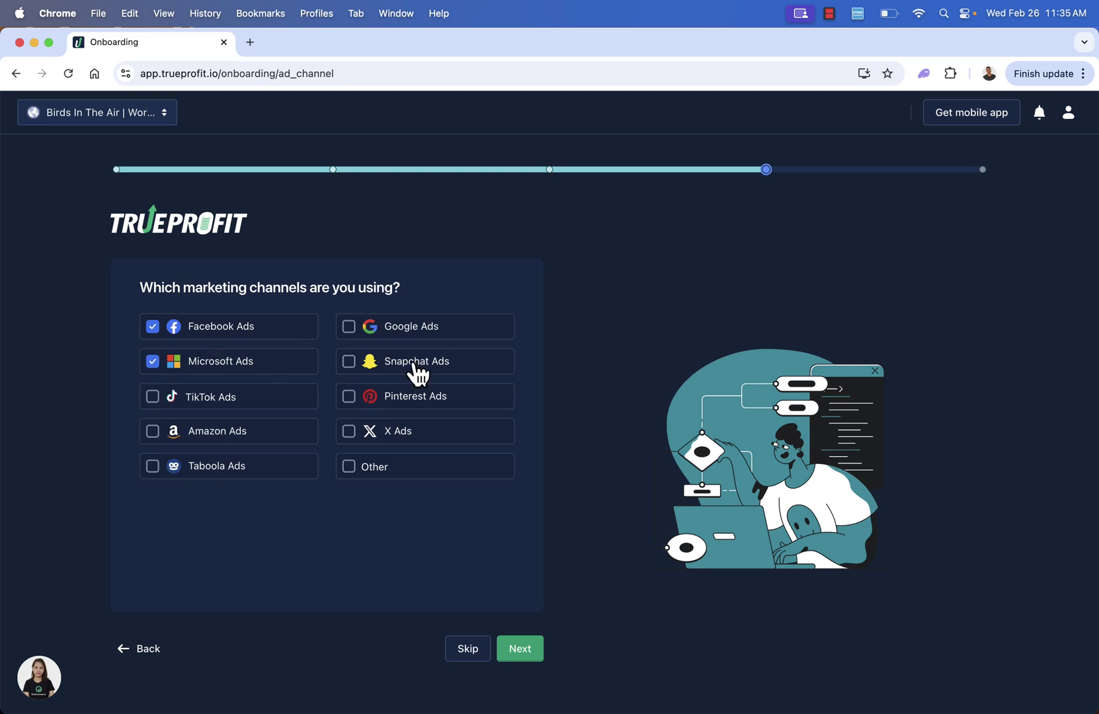
pyautogui.click(348, 328)
pyautogui.click(152, 365)
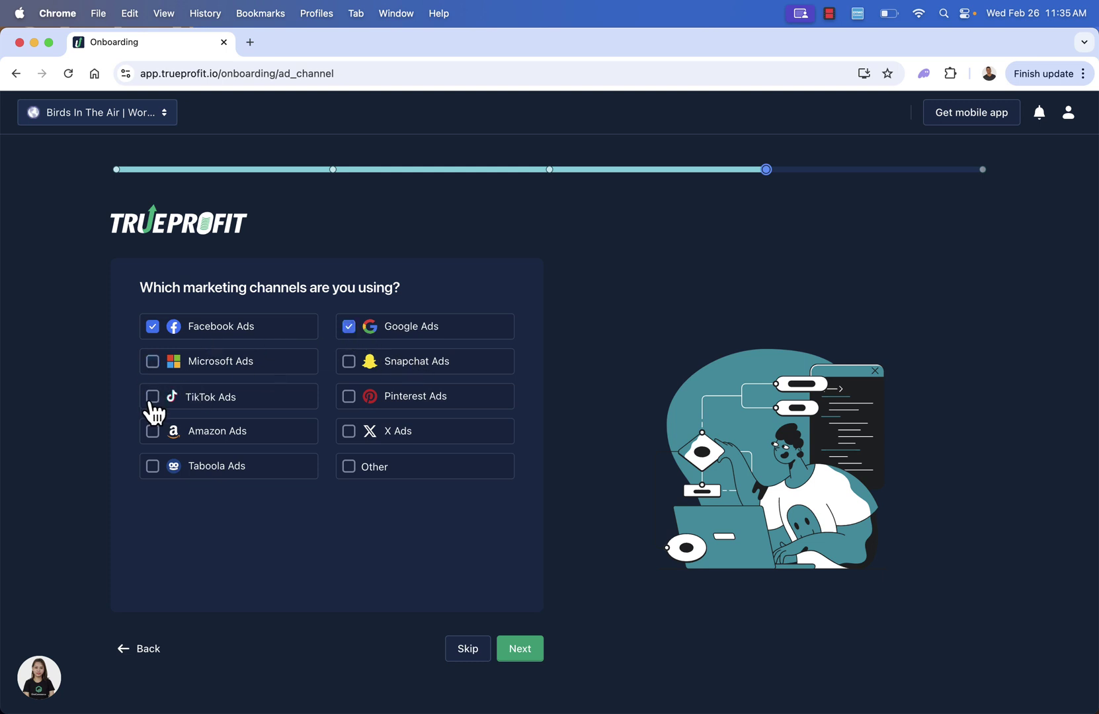
pyautogui.click(152, 397)
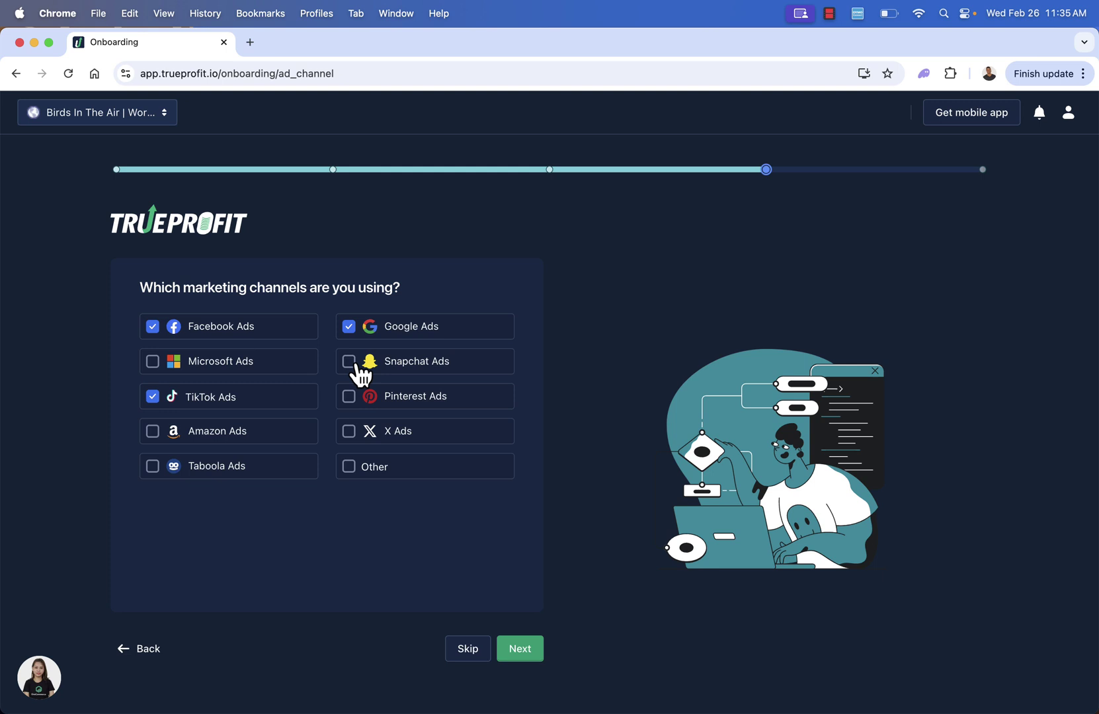
pyautogui.click(352, 364)
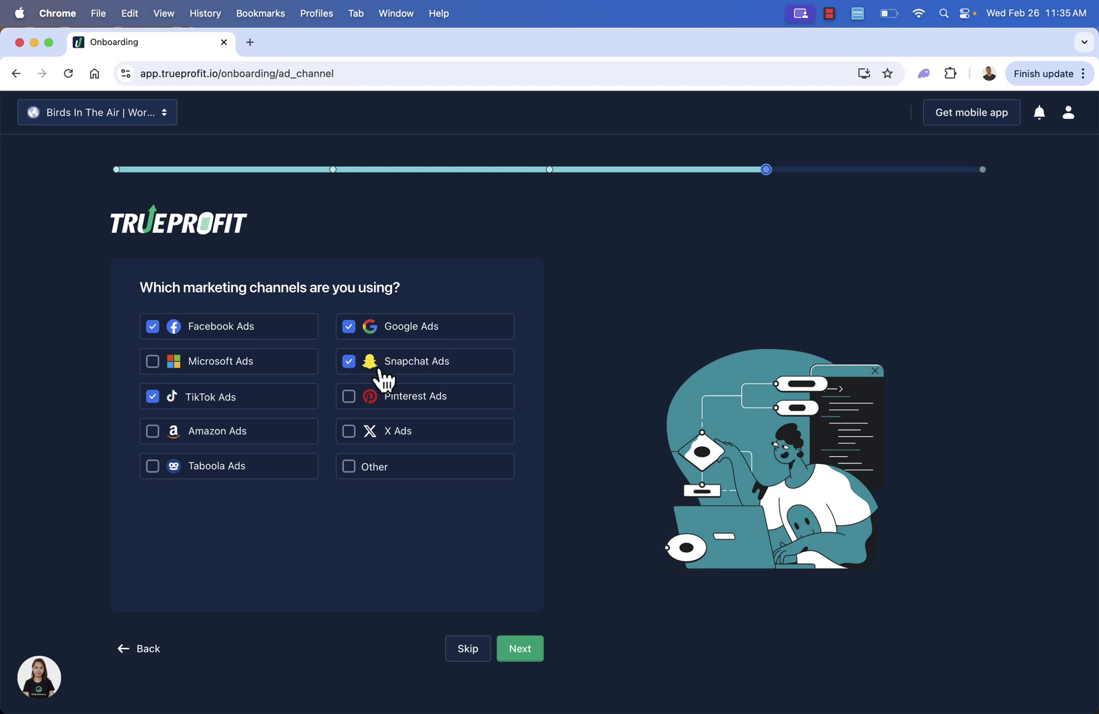
pyautogui.click(348, 363)
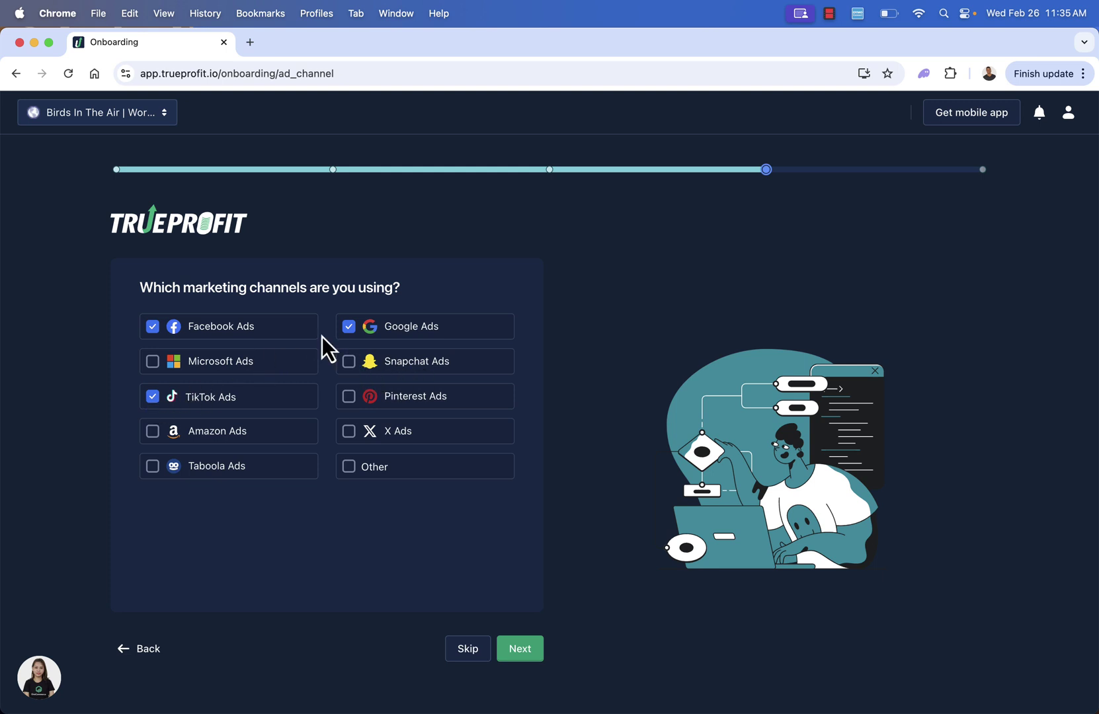
pyautogui.click(365, 327)
pyautogui.click(520, 650)
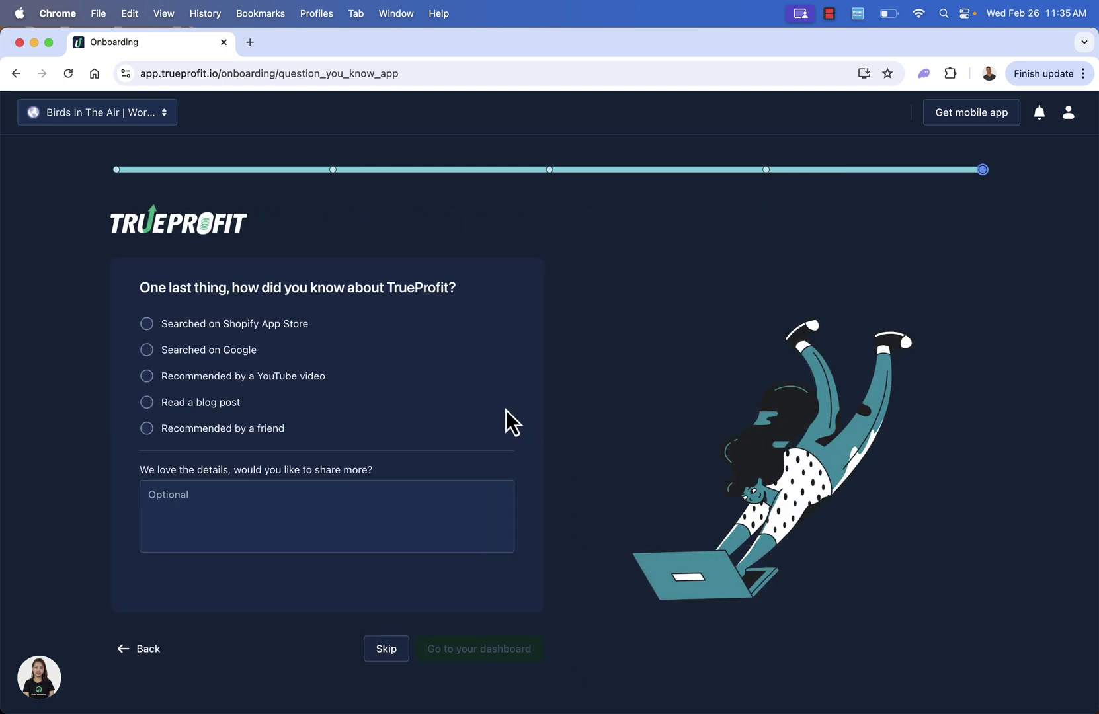
pyautogui.click(235, 350)
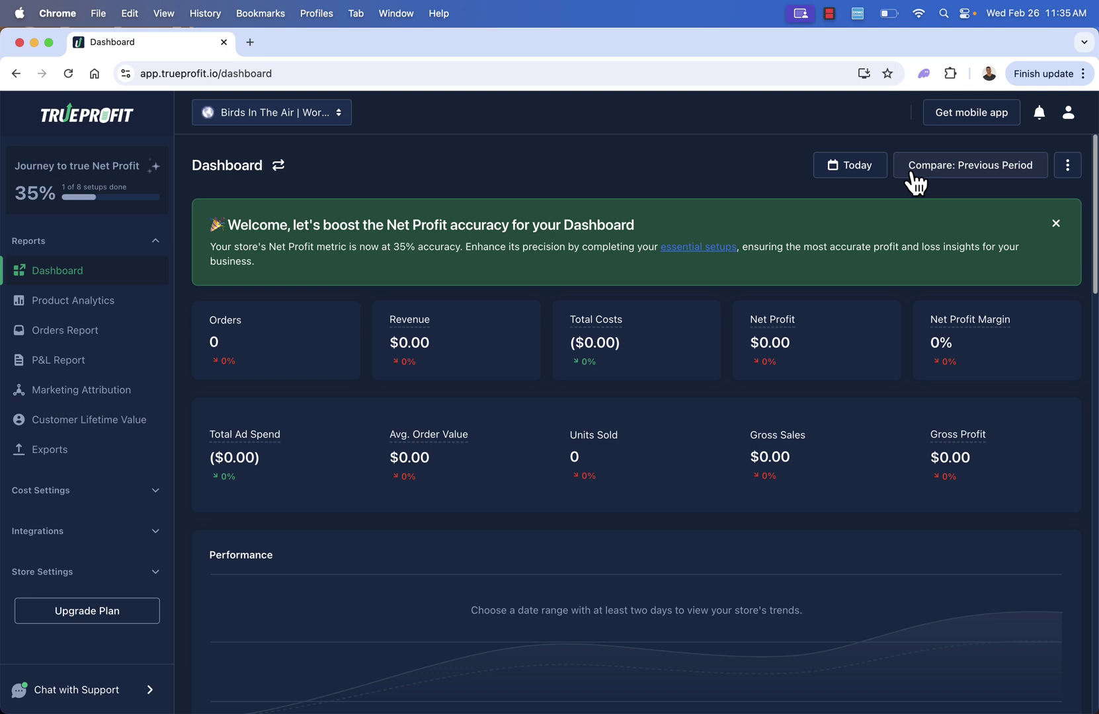
pyautogui.scroll(-2, 612, 388)
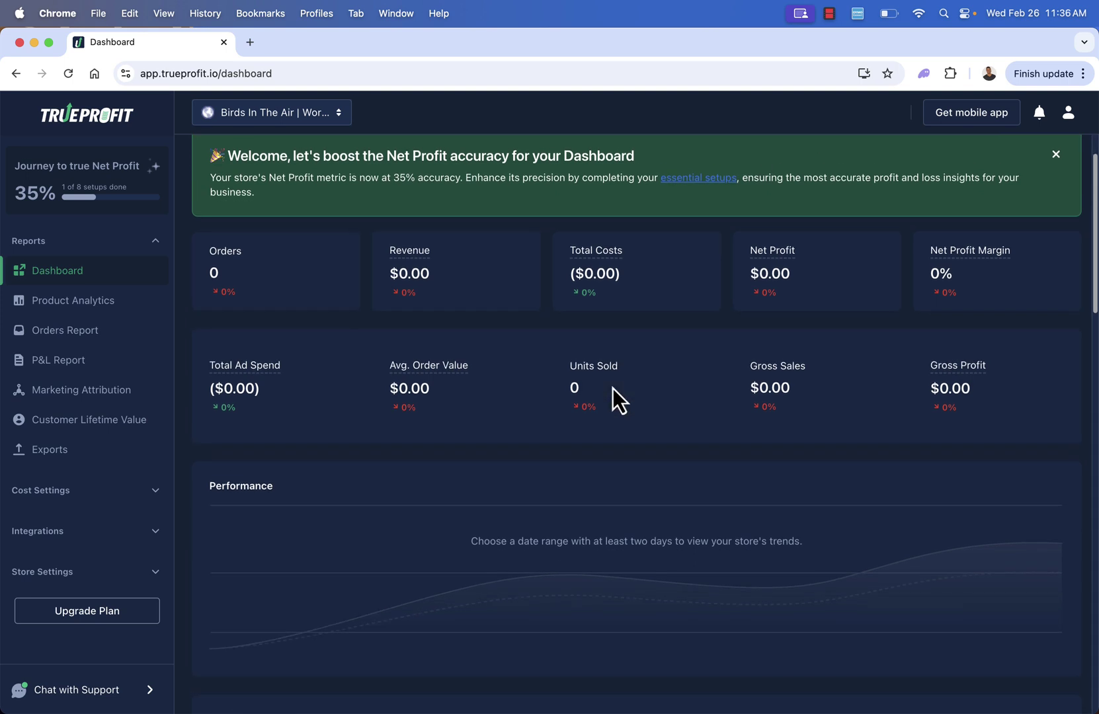
pyautogui.scroll(2, 612, 388)
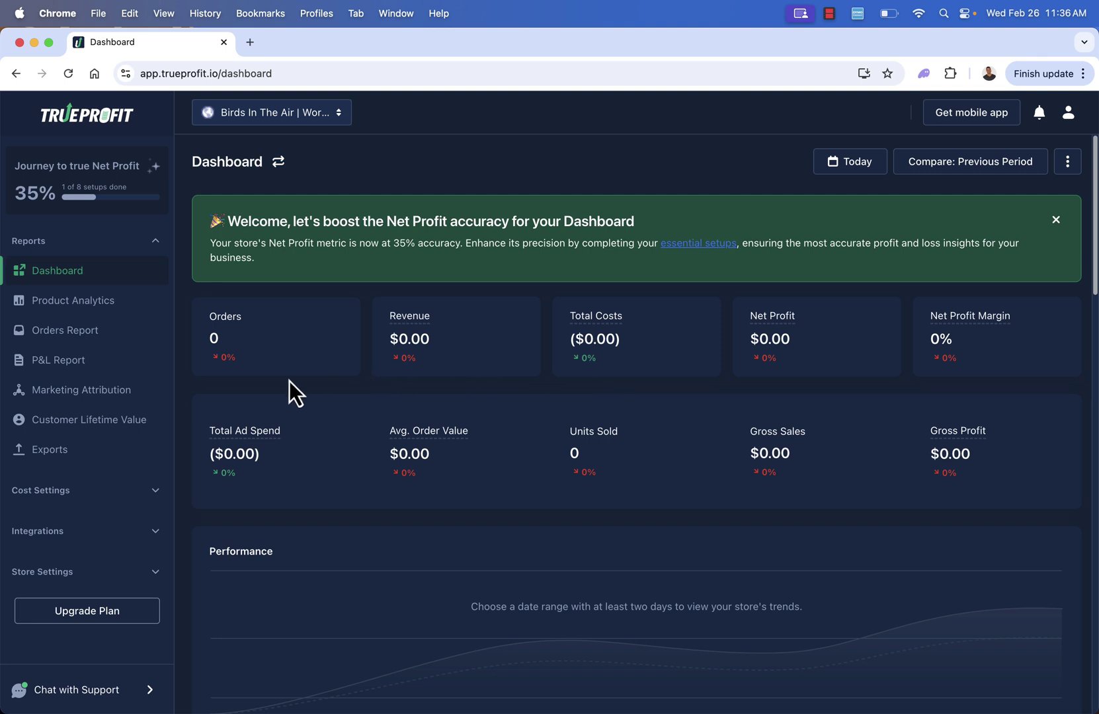
pyautogui.scroll(-4, 442, 365)
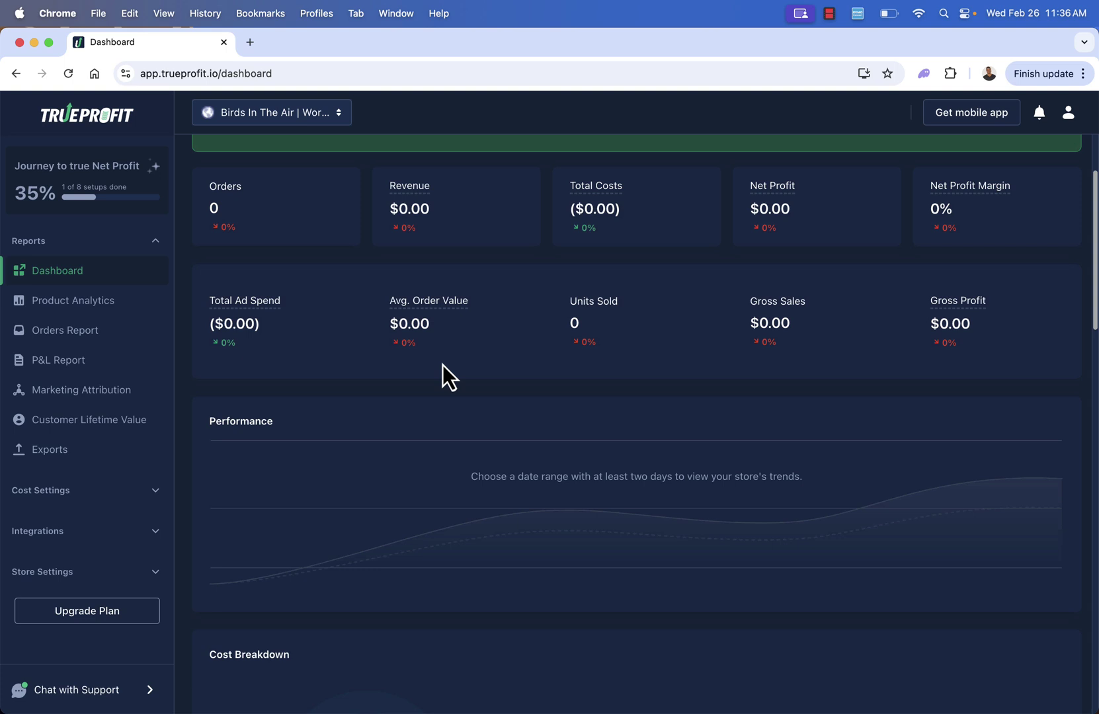
pyautogui.scroll(-5, 443, 365)
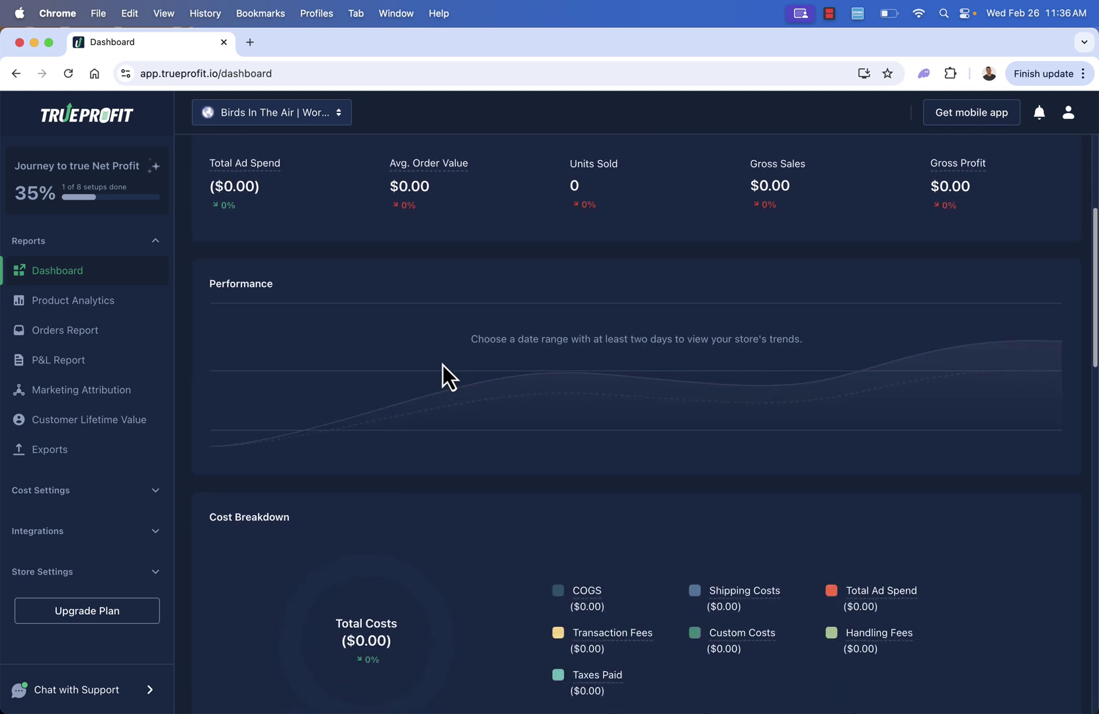
pyautogui.scroll(-2, 442, 365)
pyautogui.scroll(-2, 442, 365)
pyautogui.scroll(-3, 442, 364)
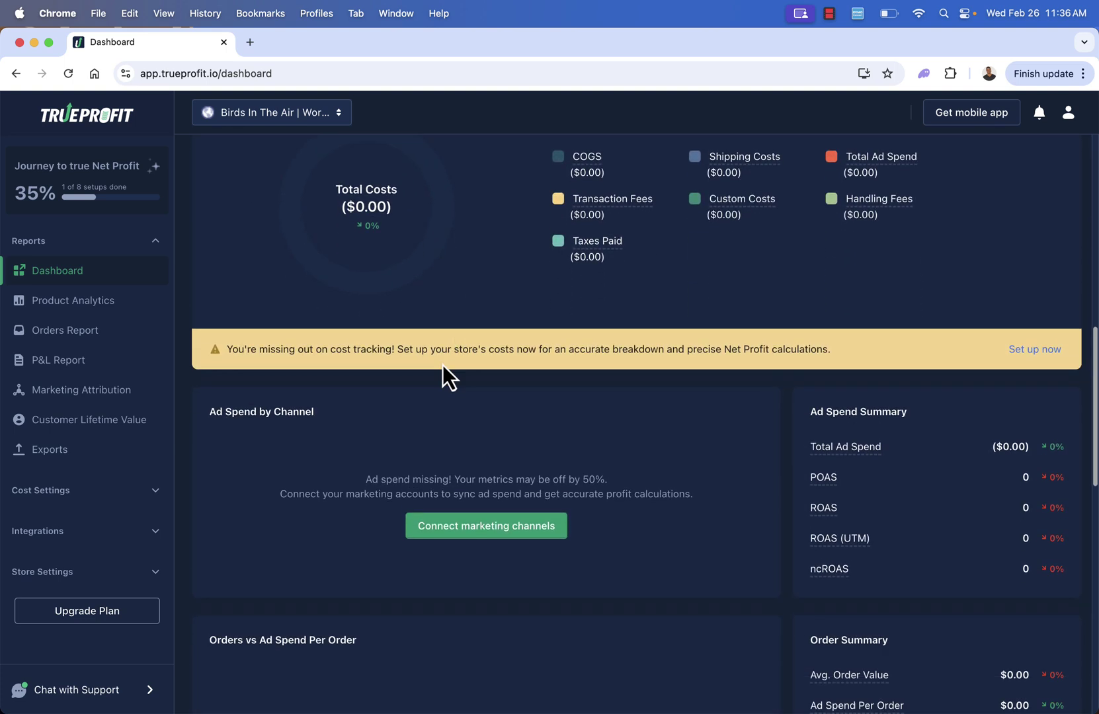
pyautogui.scroll(-1, 443, 365)
pyautogui.scroll(-1, 442, 365)
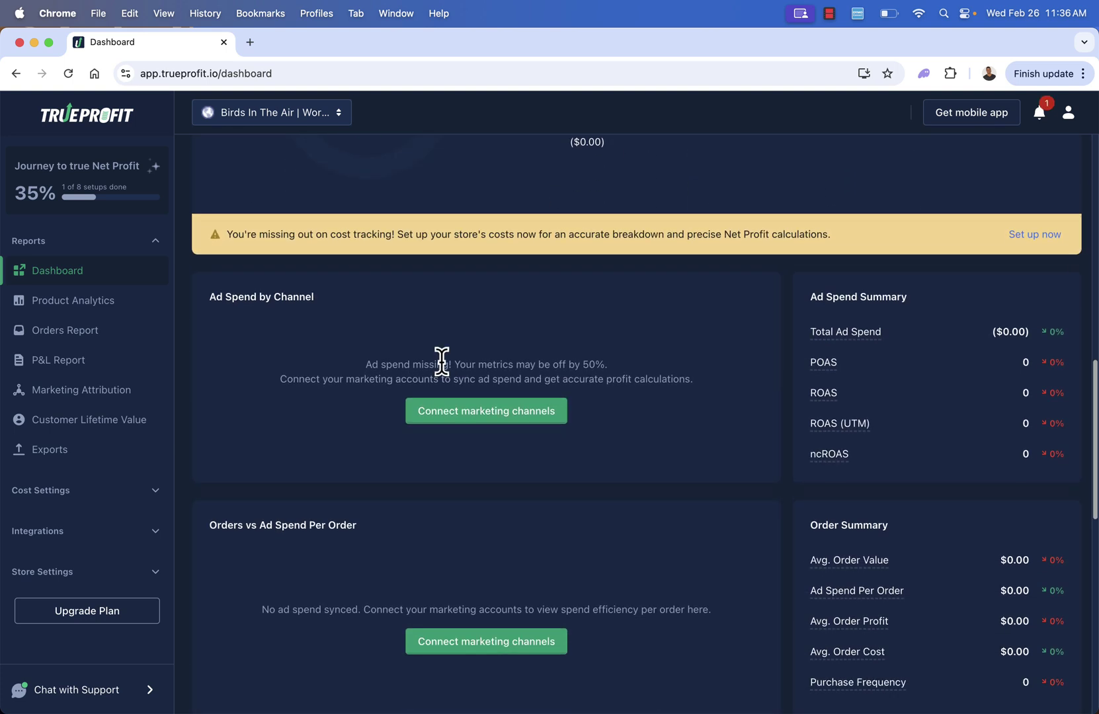
# - Sign in with the Google account and grant TrueProfit access to Google Ads
pyautogui.click(457, 413)
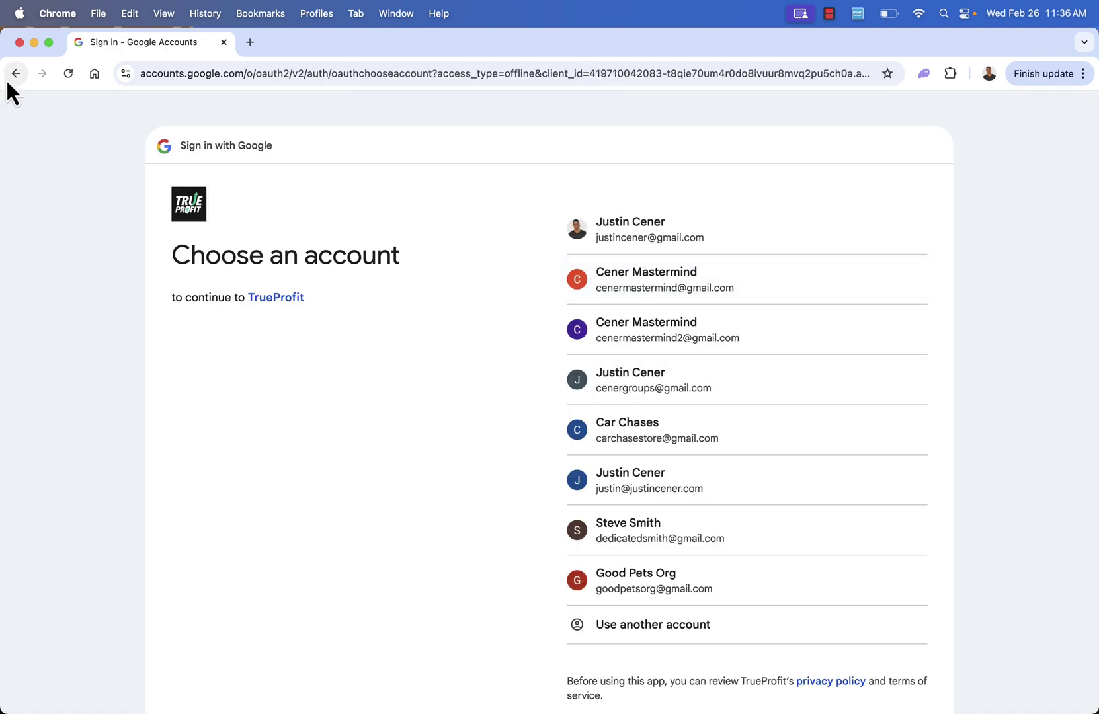
pyautogui.click(619, 234)
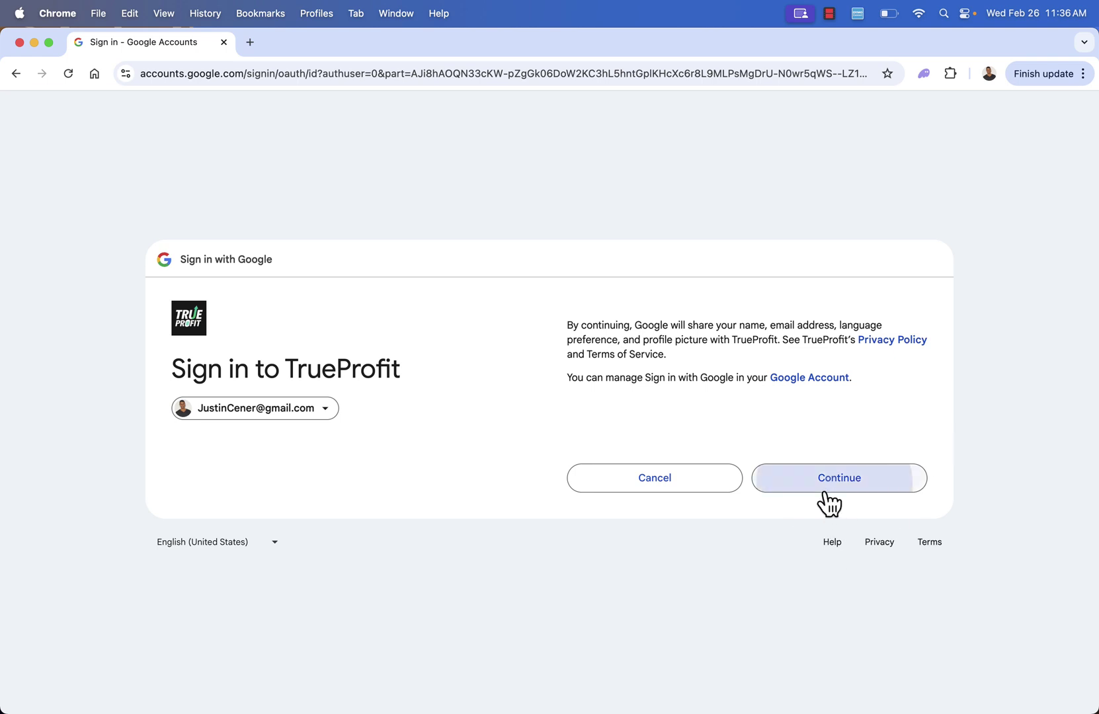
pyautogui.click(824, 490)
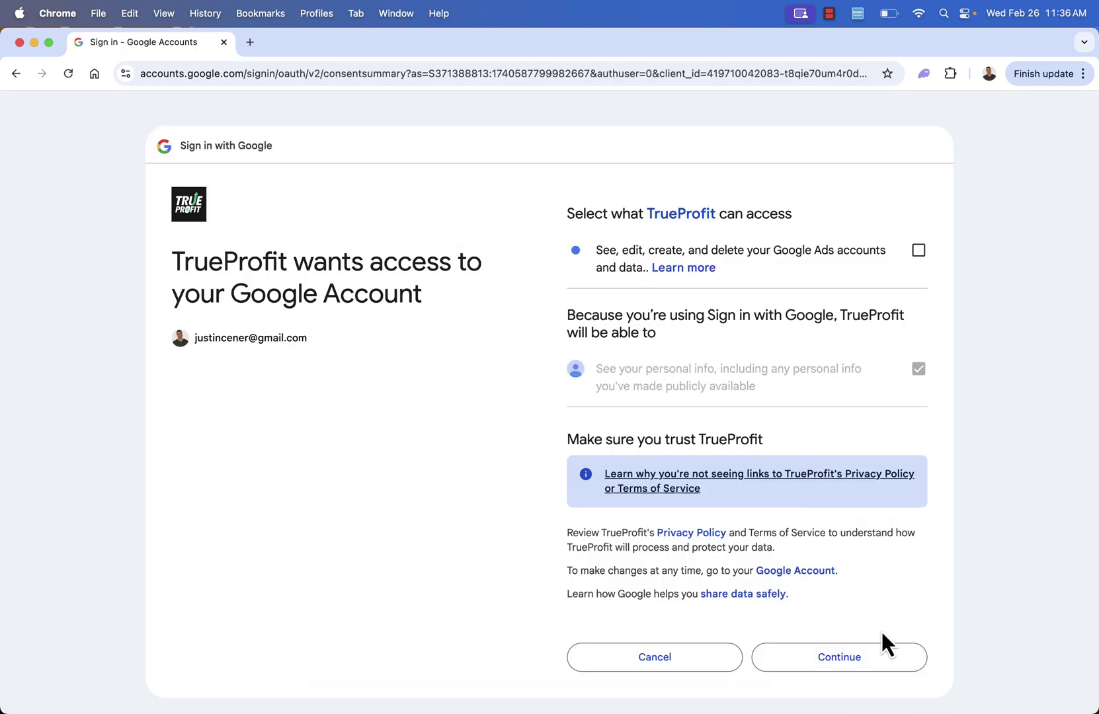
pyautogui.click(878, 650)
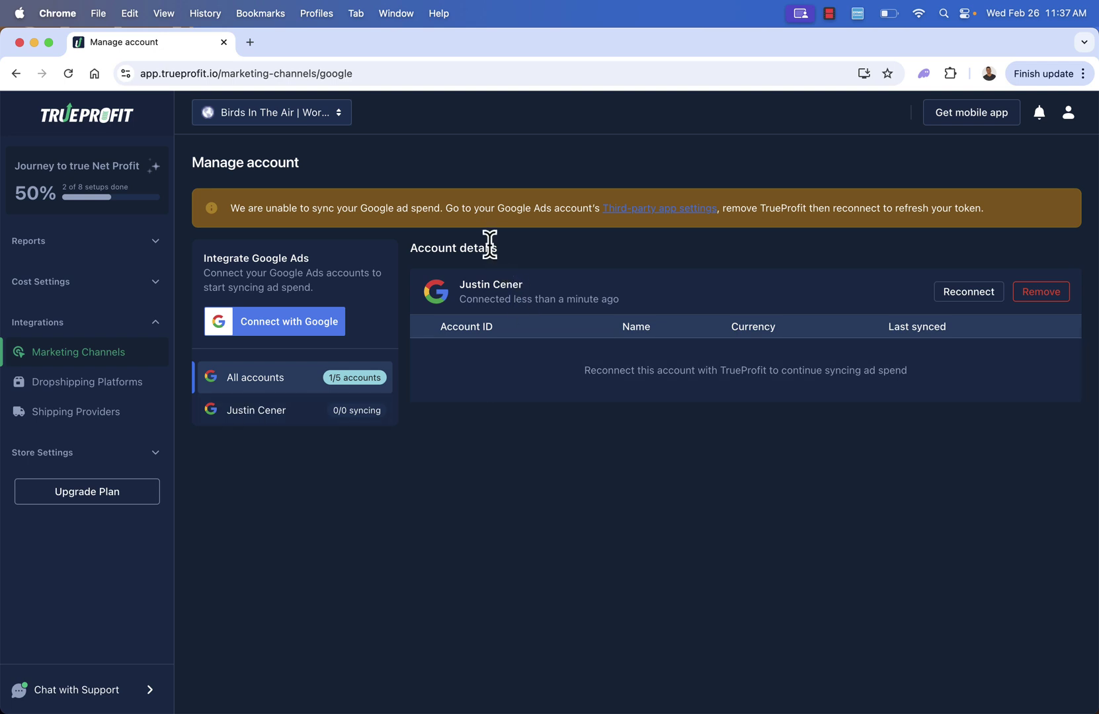
pyautogui.moveTo(86, 113)
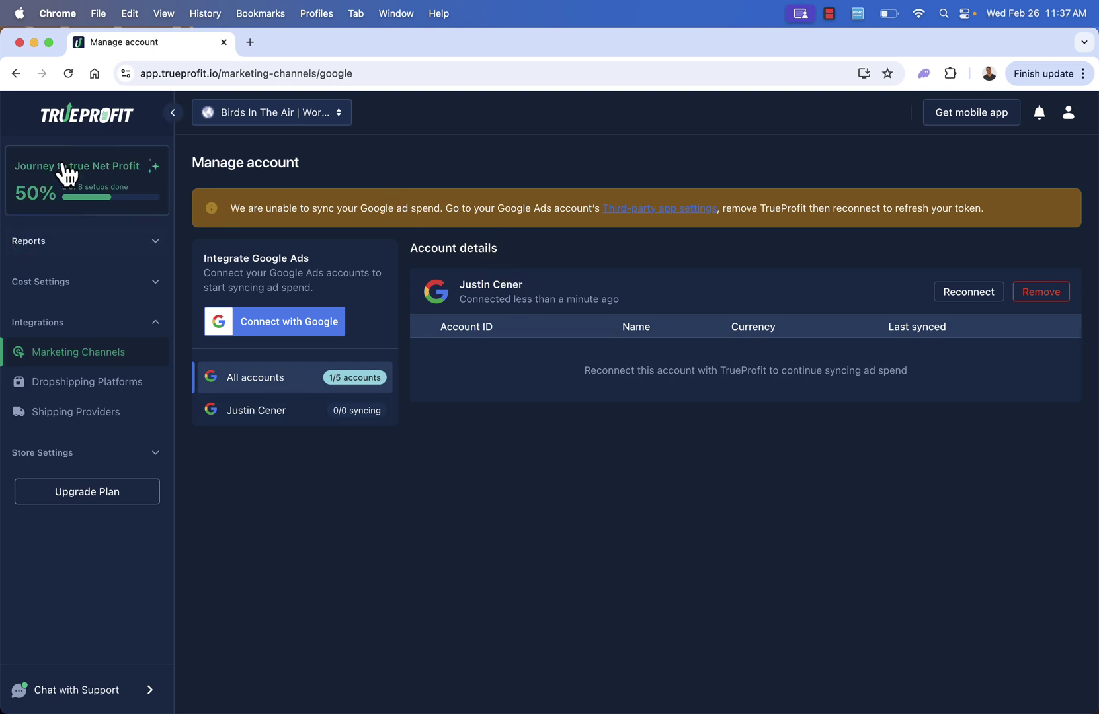
# - Log in to TikTok for Business and authorize TrueProfit to access its ad accounts
pyautogui.click(64, 359)
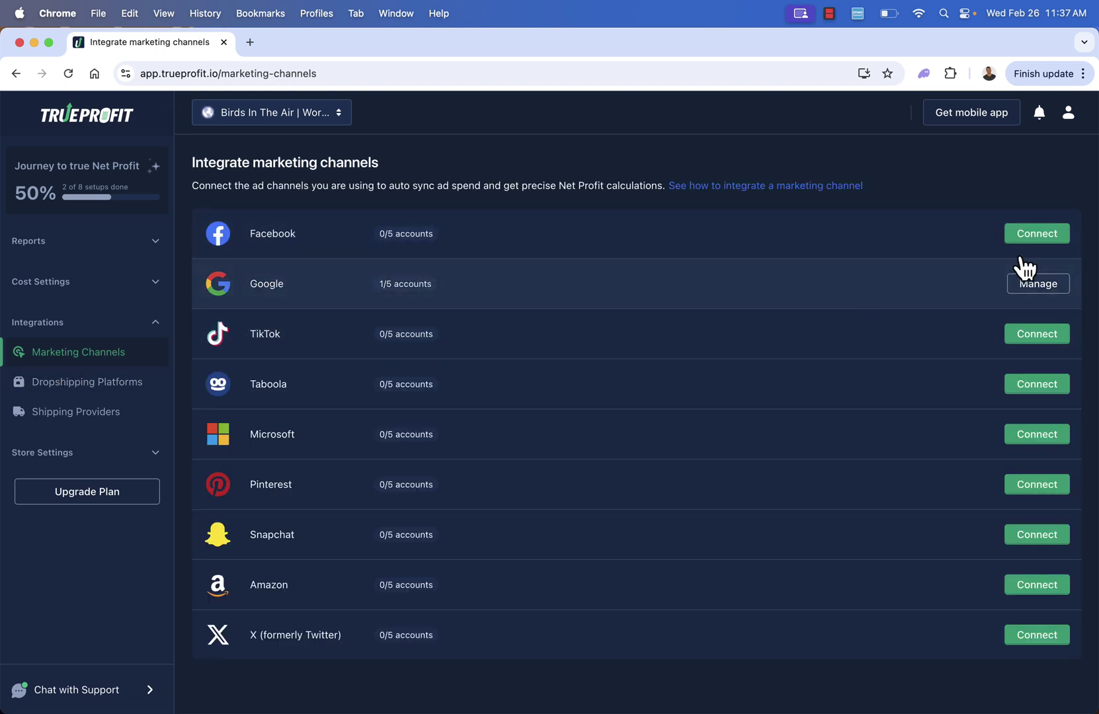
pyautogui.click(1033, 339)
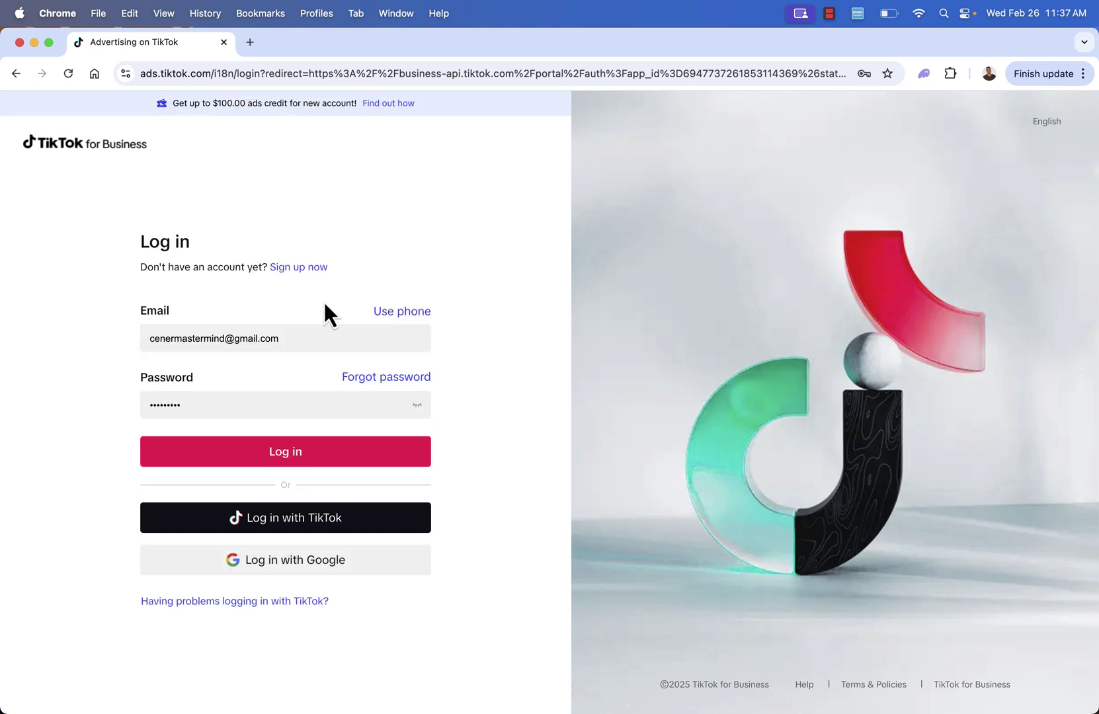
pyautogui.click(271, 466)
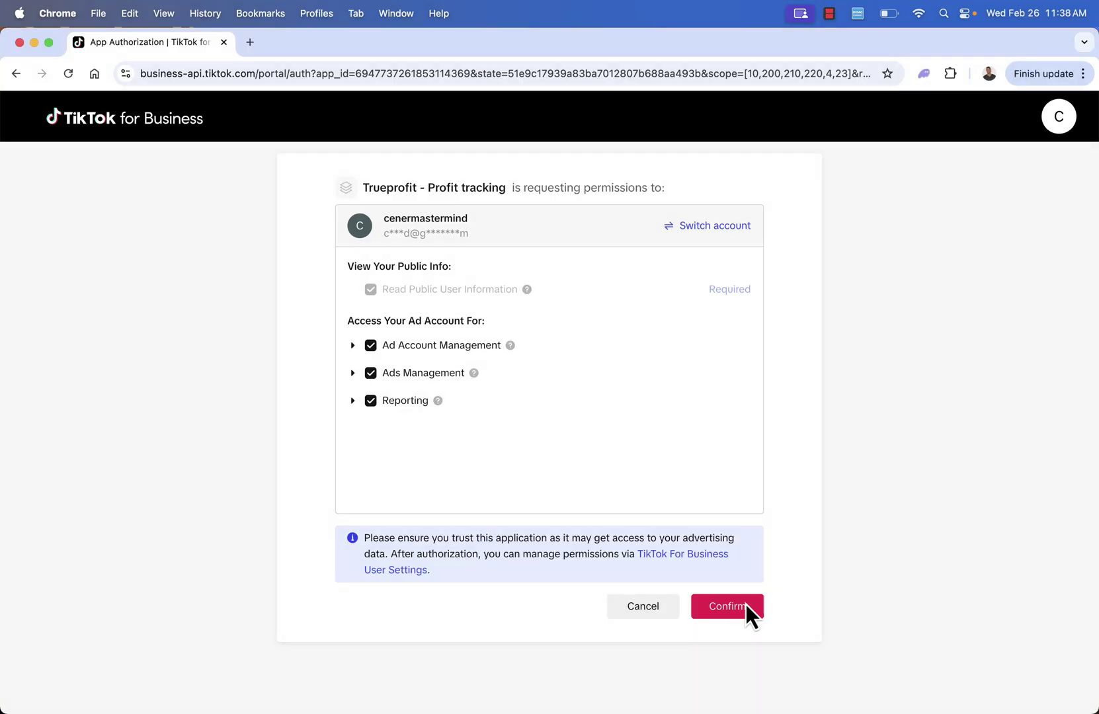
pyautogui.click(745, 605)
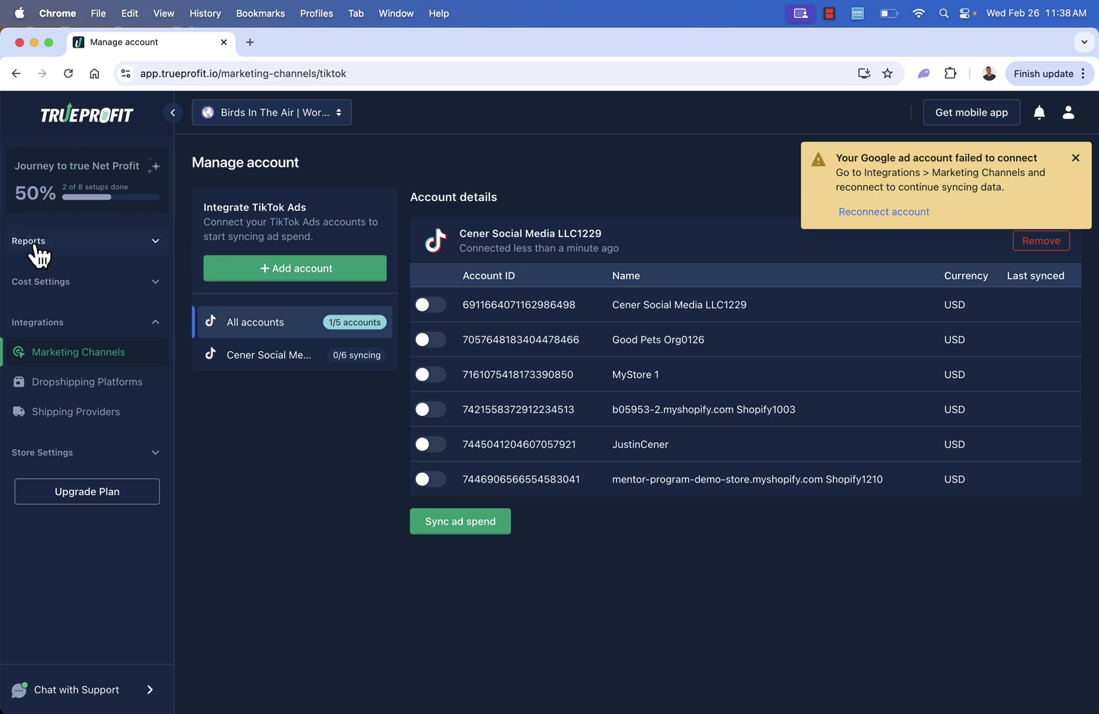
# - Open the Reports dashboard and set its date range to This year
pyautogui.click(36, 248)
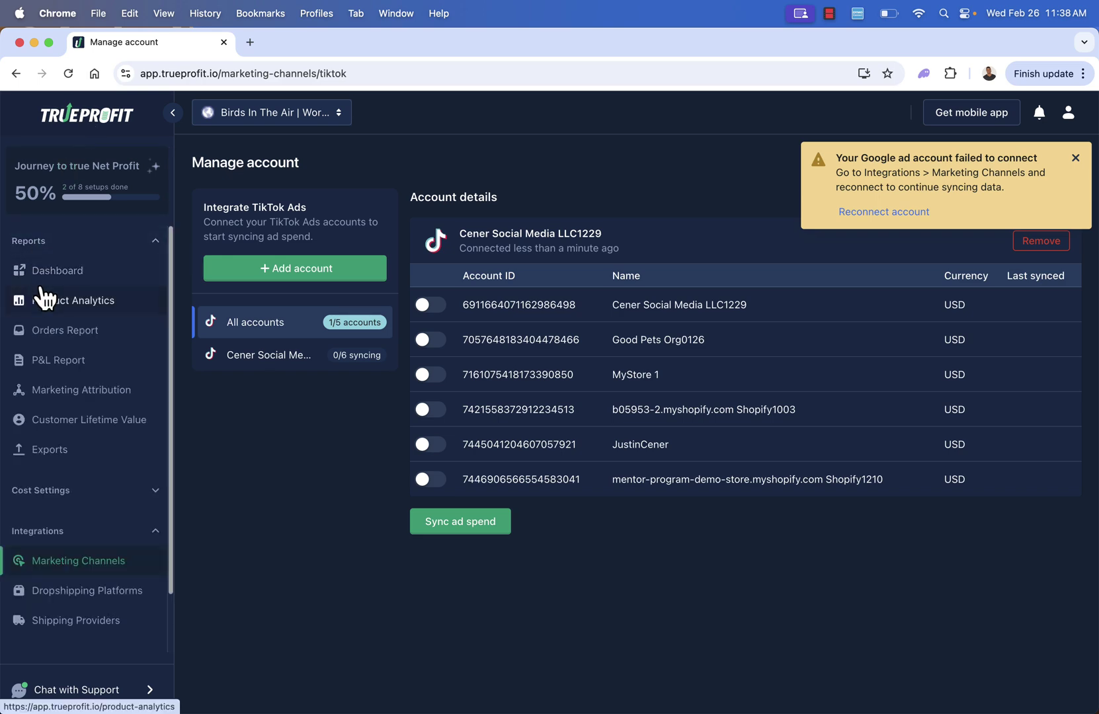
pyautogui.click(45, 284)
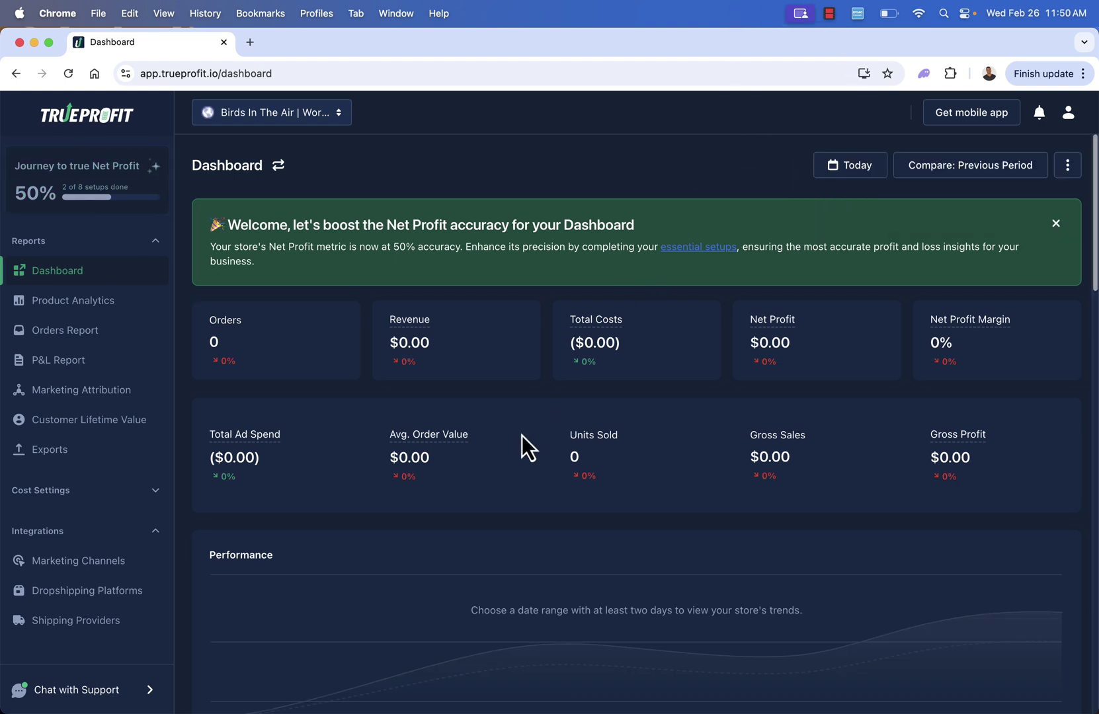
pyautogui.scroll(-1, 520, 421)
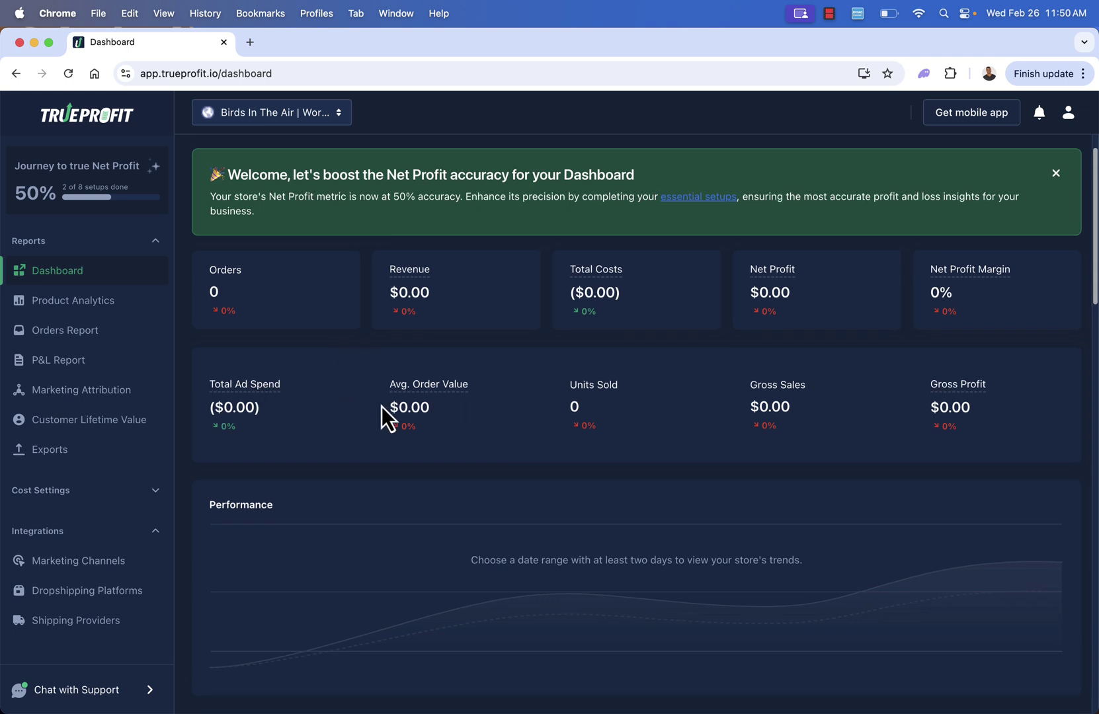
pyautogui.scroll(-1, 325, 403)
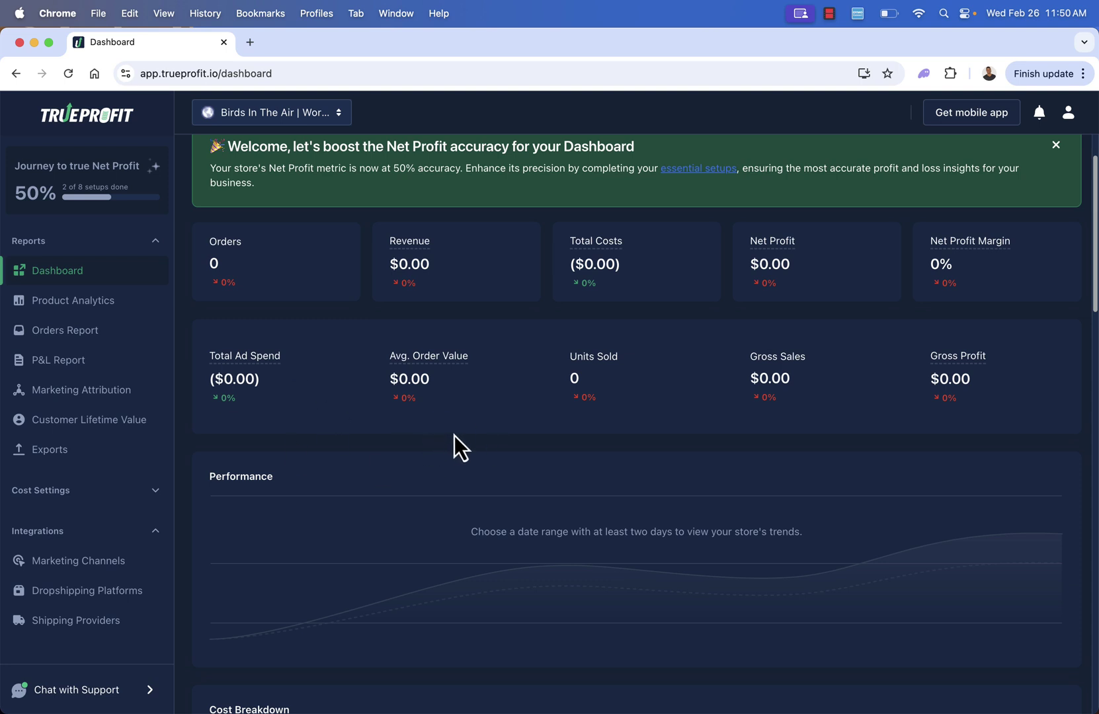
pyautogui.scroll(-2, 455, 436)
pyautogui.scroll(5, 614, 482)
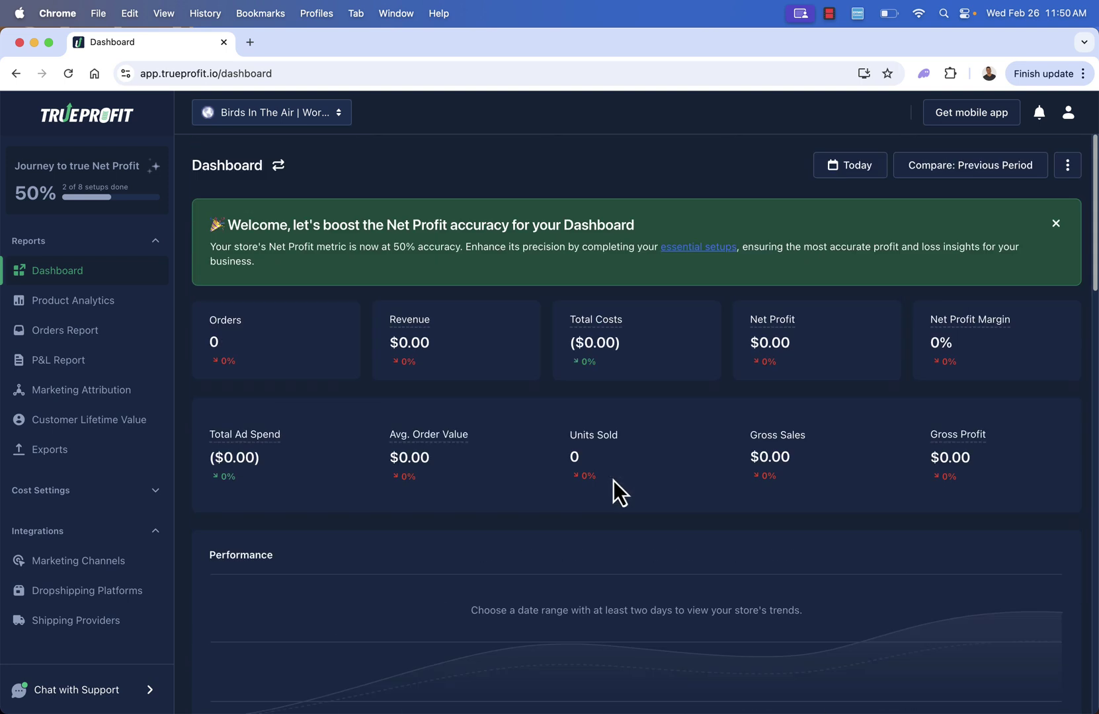
pyautogui.click(857, 167)
pyautogui.click(828, 172)
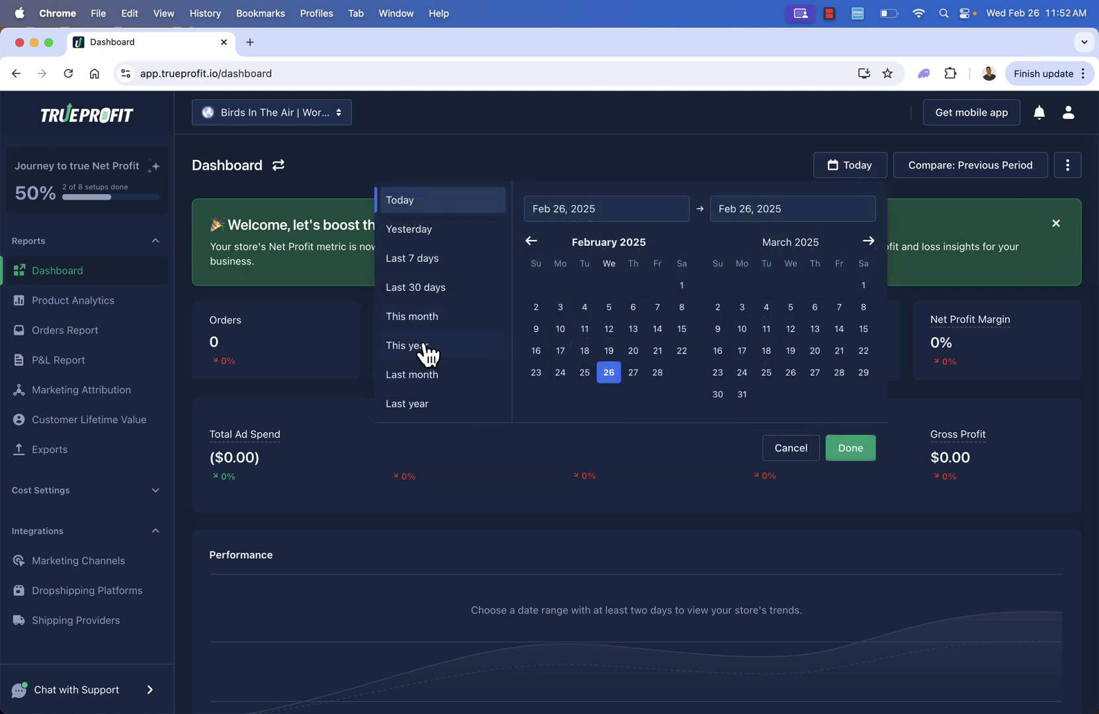
pyautogui.click(427, 353)
pyautogui.click(847, 450)
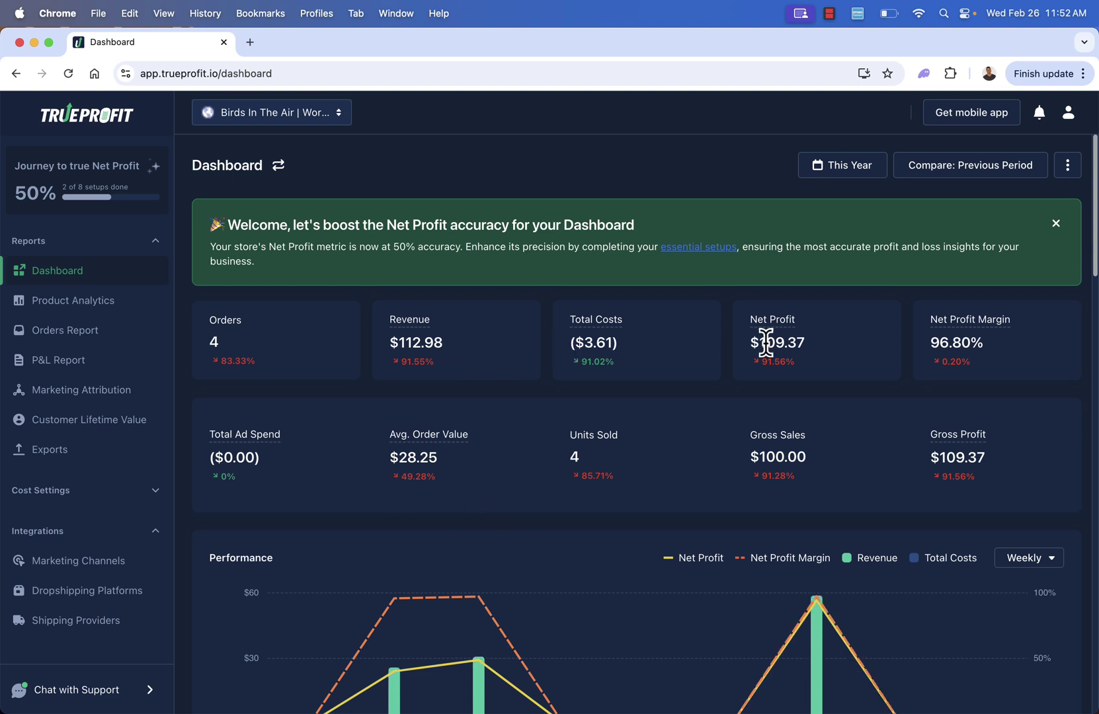
# - Open the Product Analytics report from the Reports sidebar
pyautogui.click(53, 320)
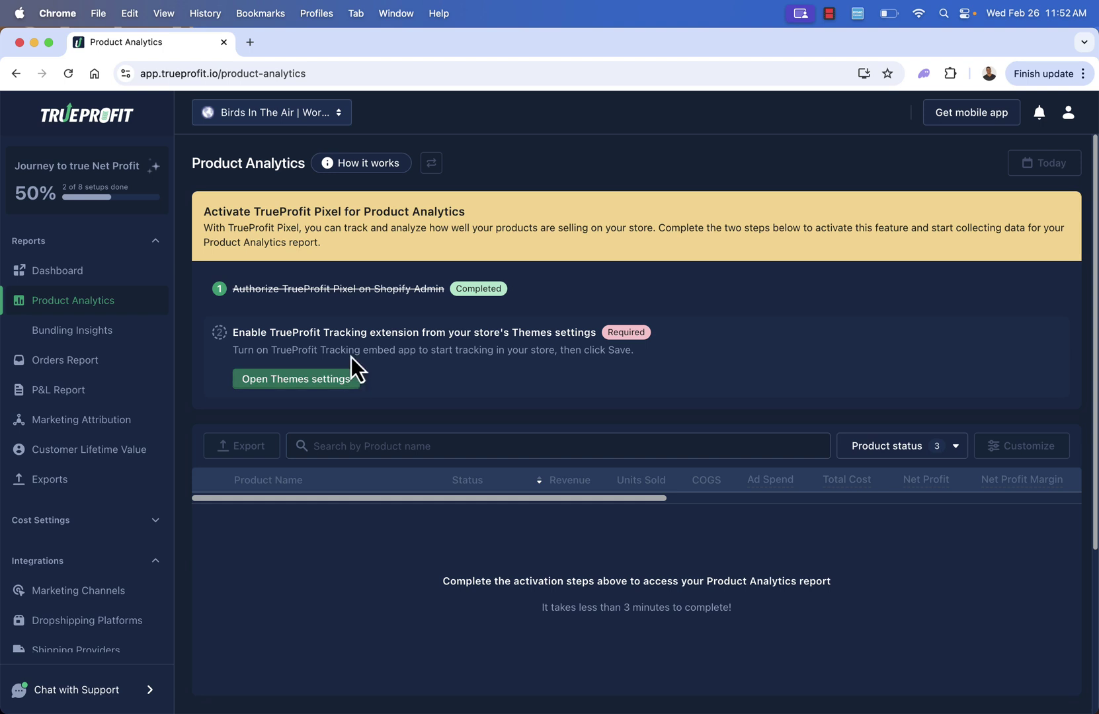
# - Turn on the TrueProfit Tracking app embed in the Dawn theme and save it
pyautogui.click(311, 388)
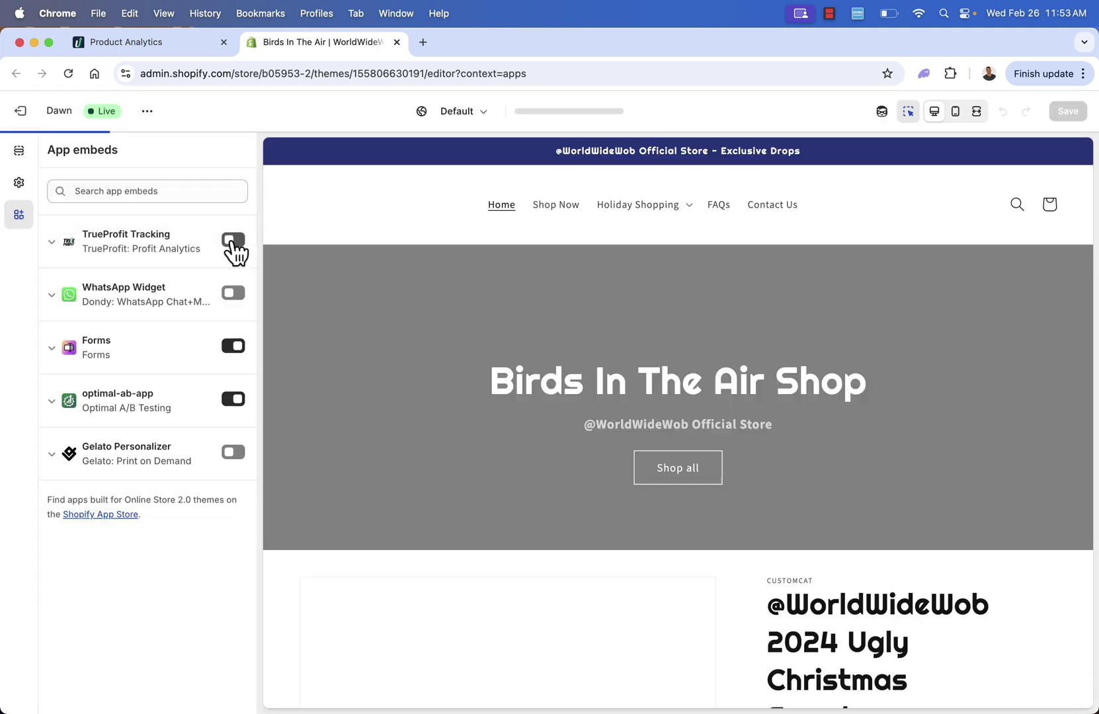
pyautogui.click(232, 240)
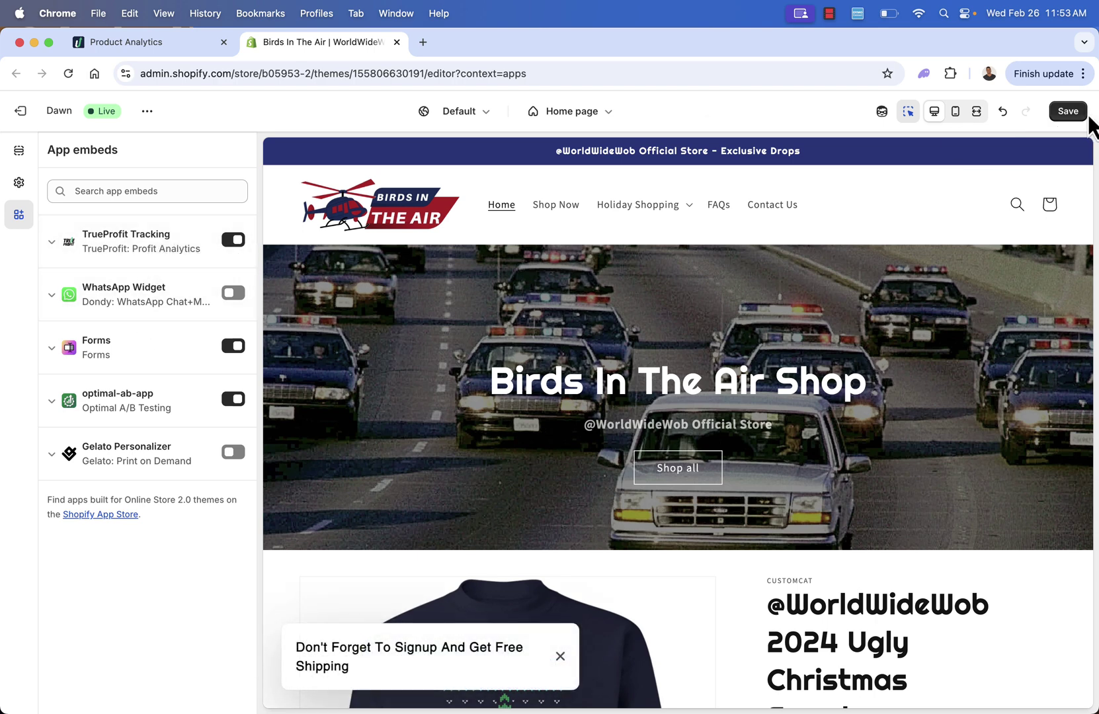
pyautogui.click(1068, 111)
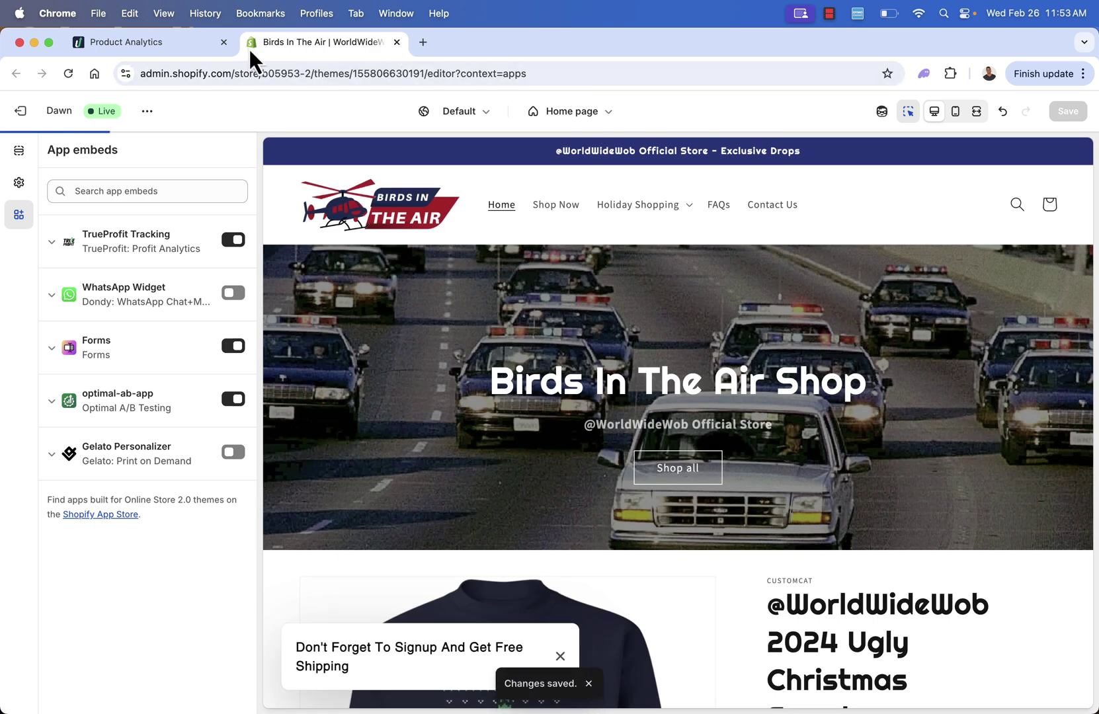
# - Back in Product Analytics, dismiss the Google warning and set the period to This year
pyautogui.click(162, 50)
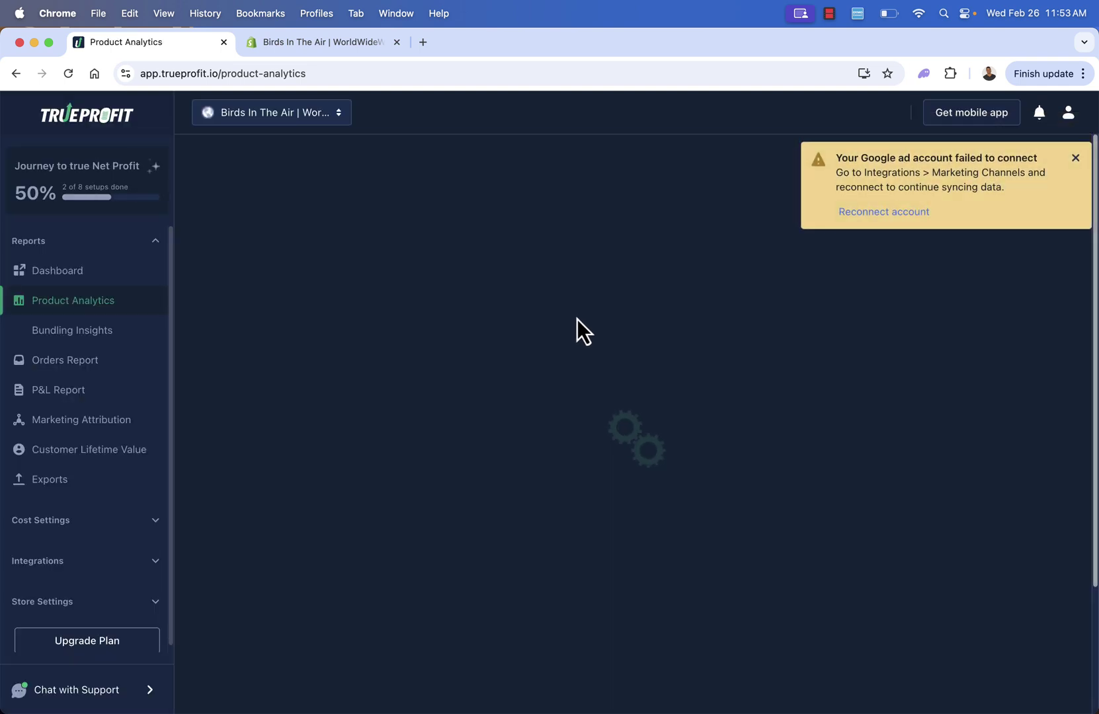
pyautogui.click(1074, 158)
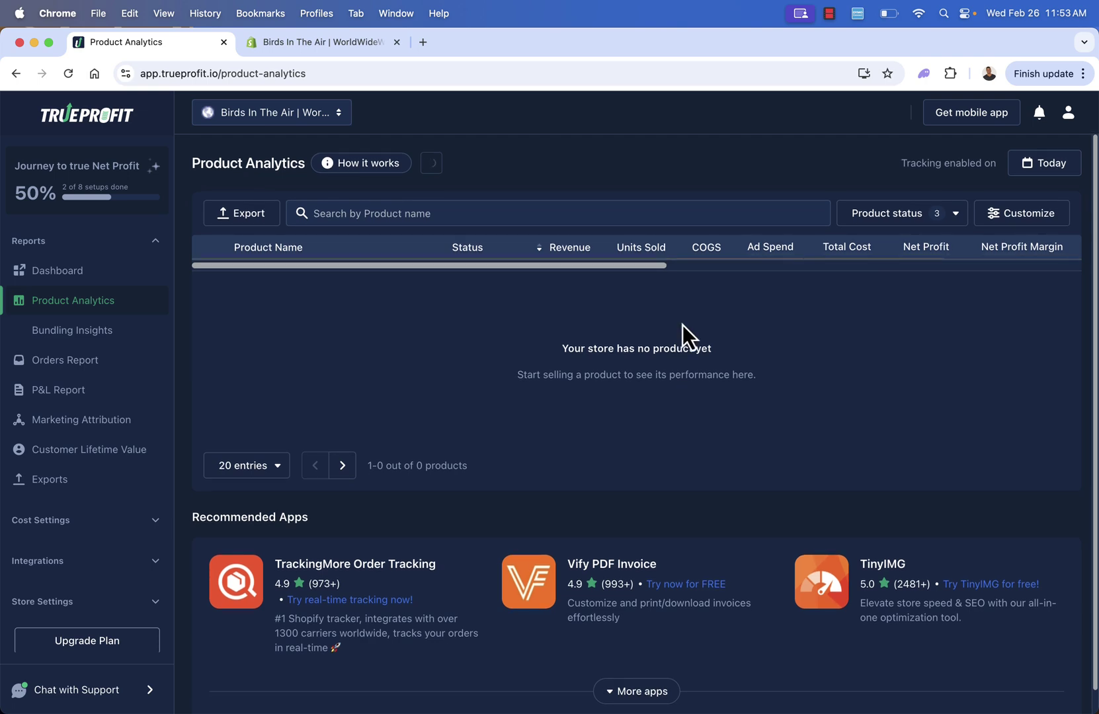
pyautogui.click(1030, 164)
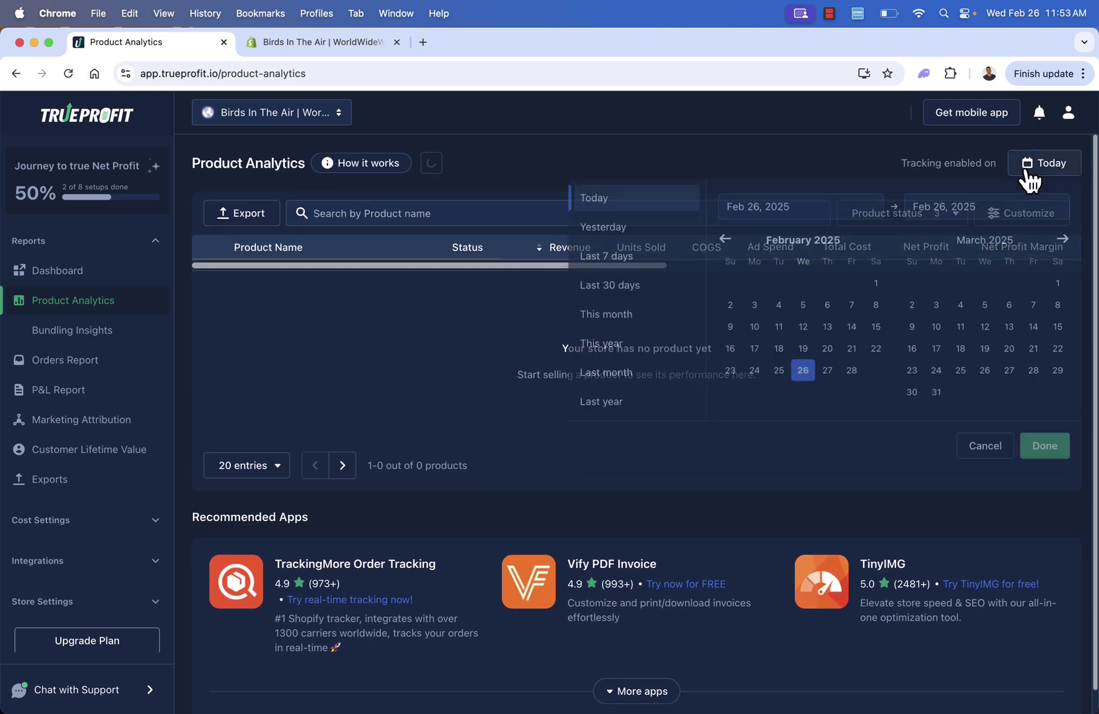
pyautogui.click(605, 343)
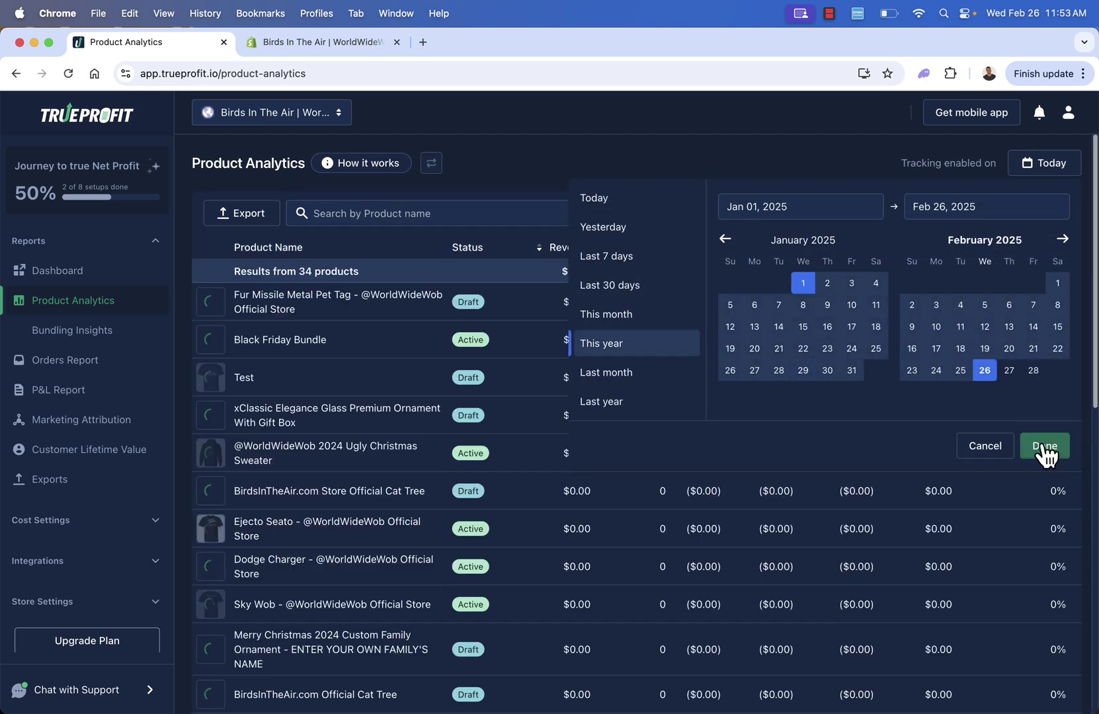
pyautogui.click(1045, 450)
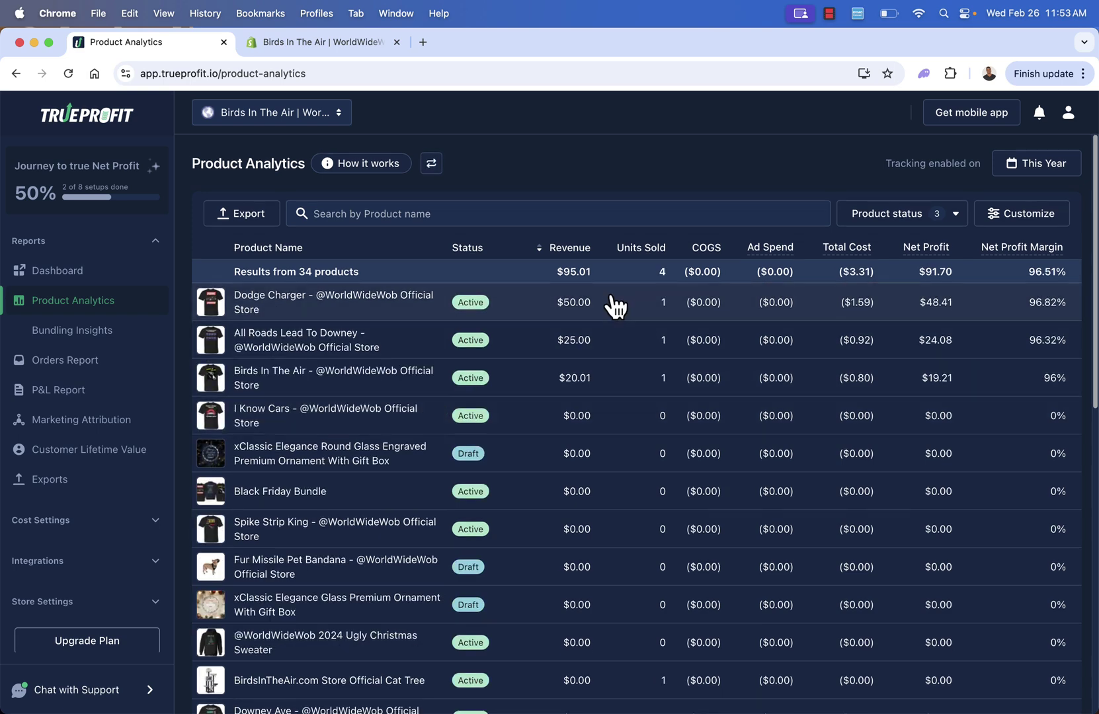
pyautogui.click(64, 330)
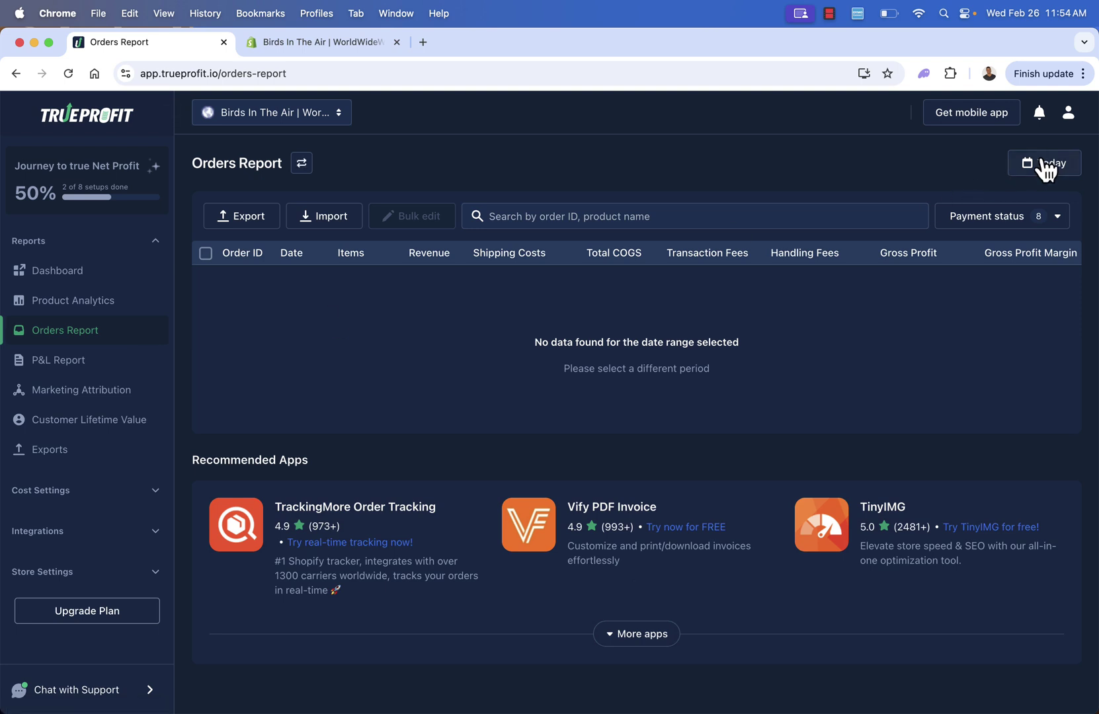
# - View the P&L Report, then the Marketing Attribution report
pyautogui.click(76, 369)
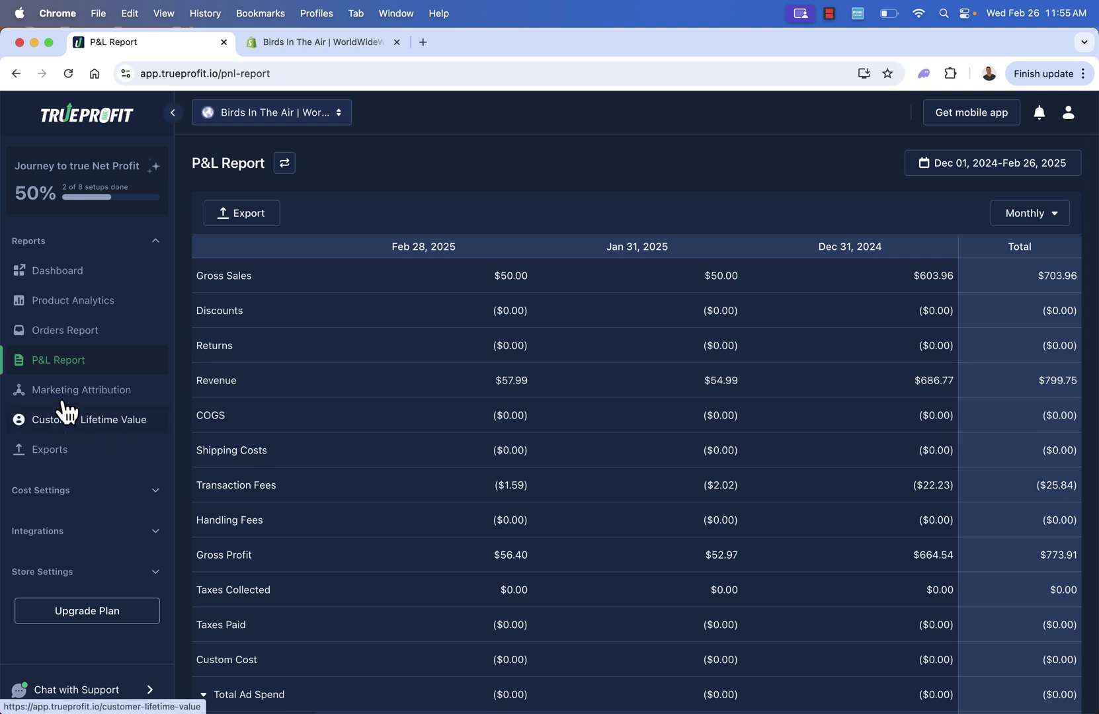
pyautogui.click(64, 399)
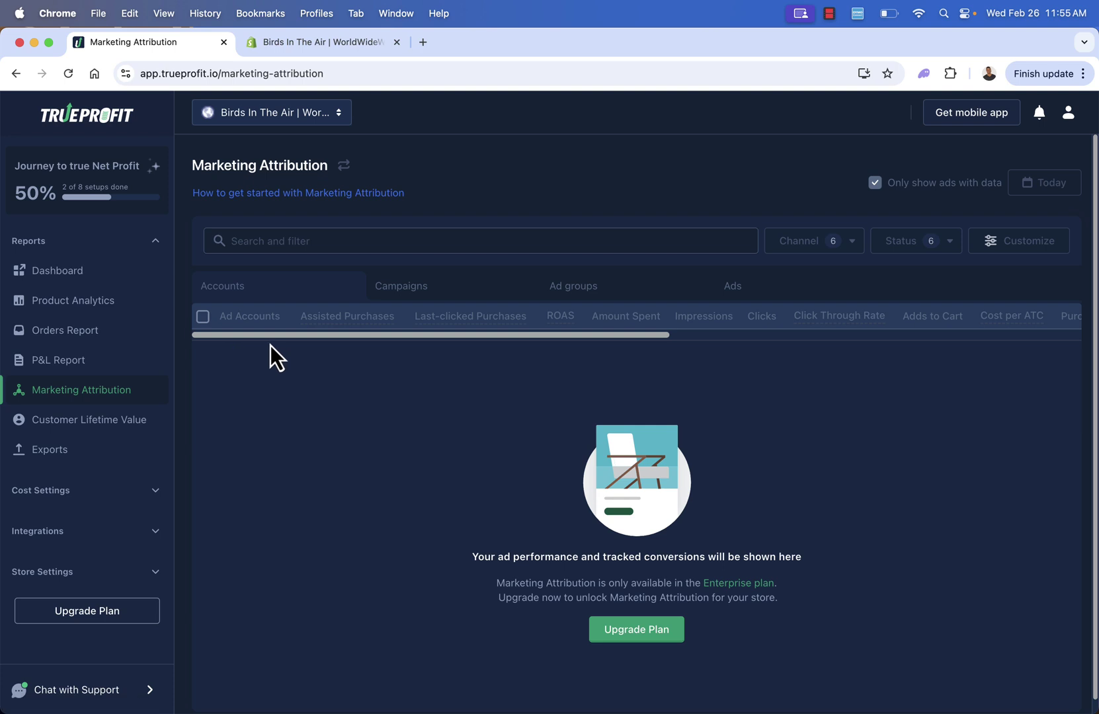
# - Filter the Customer Lifetime Value report to United States customers from google, showing $7.20 LTV
pyautogui.click(97, 430)
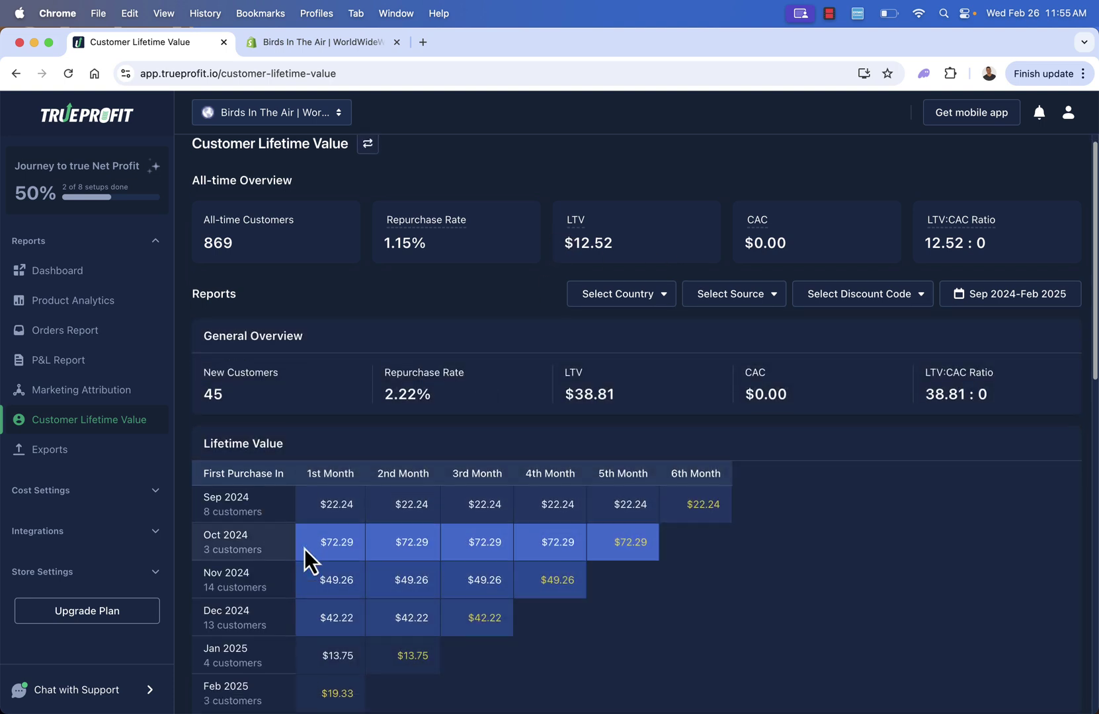
pyautogui.scroll(-3, 303, 548)
pyautogui.scroll(2, 305, 548)
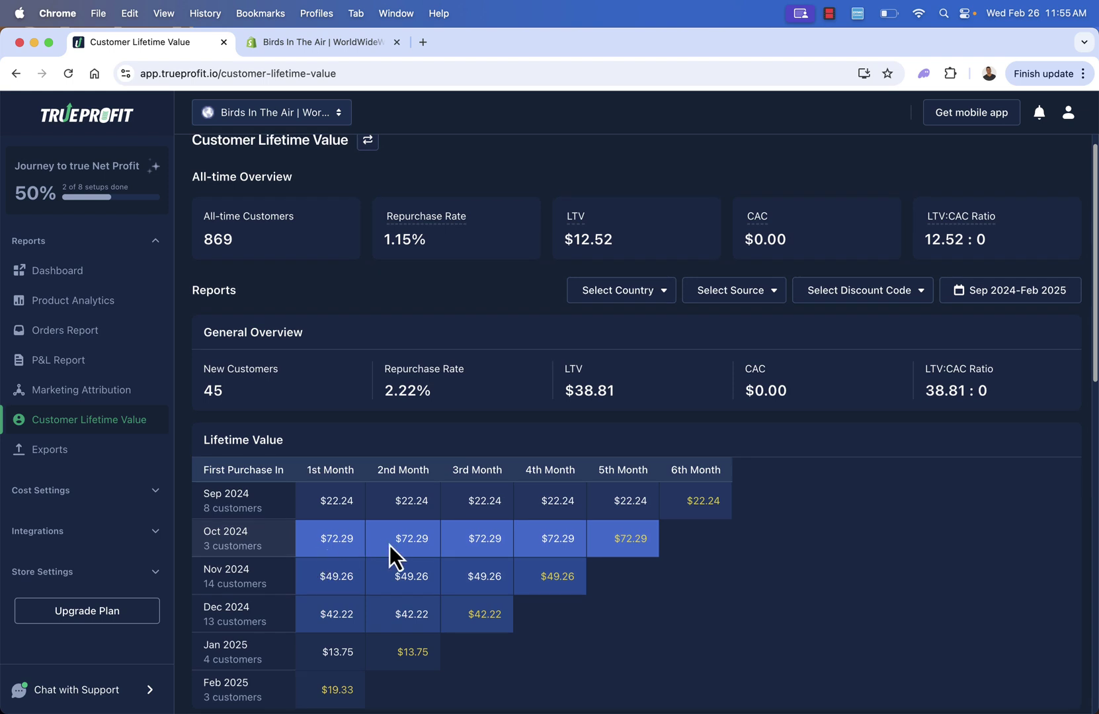
pyautogui.scroll(1, 526, 538)
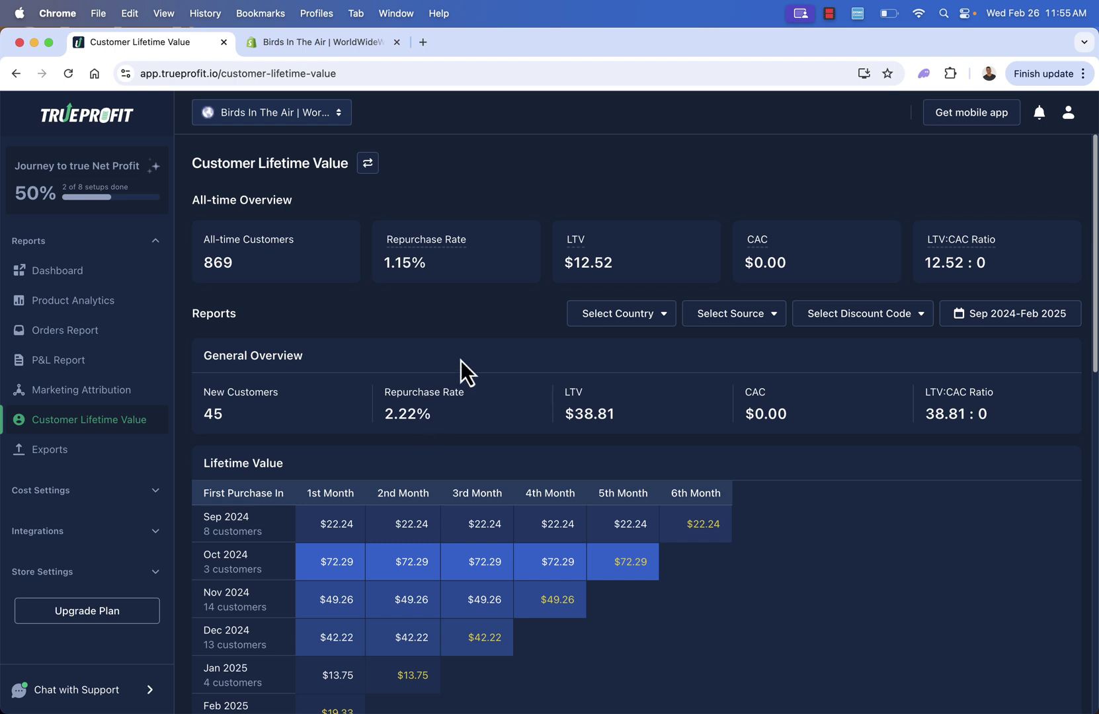
pyautogui.click(631, 316)
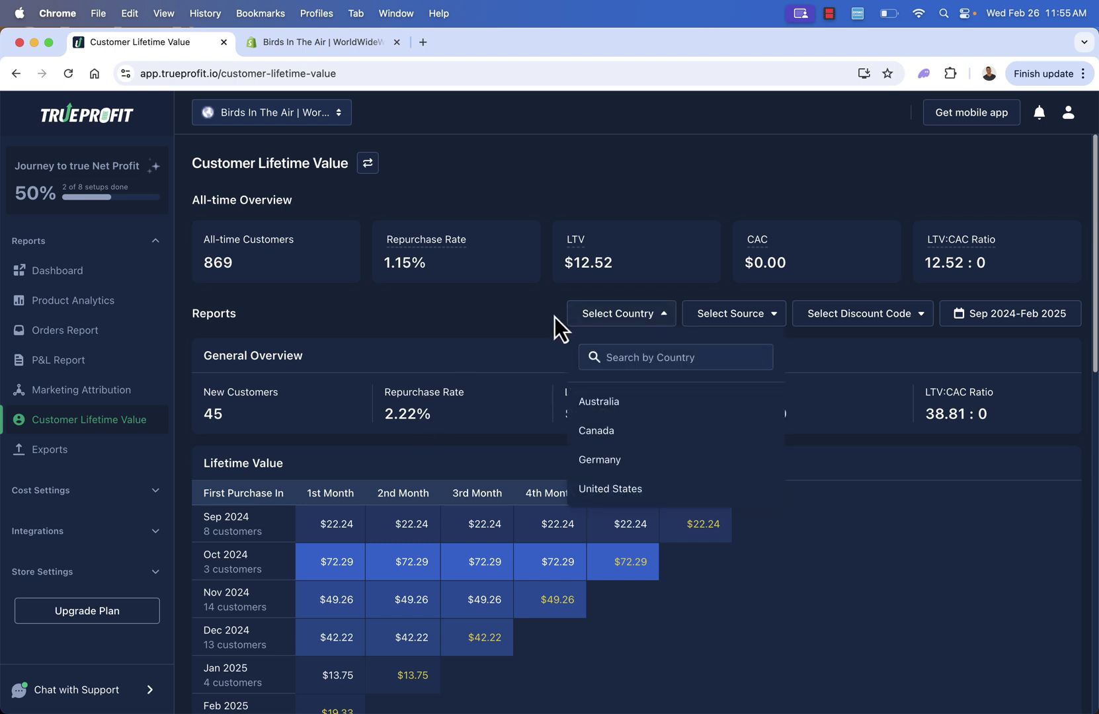
pyautogui.click(606, 488)
pyautogui.click(756, 316)
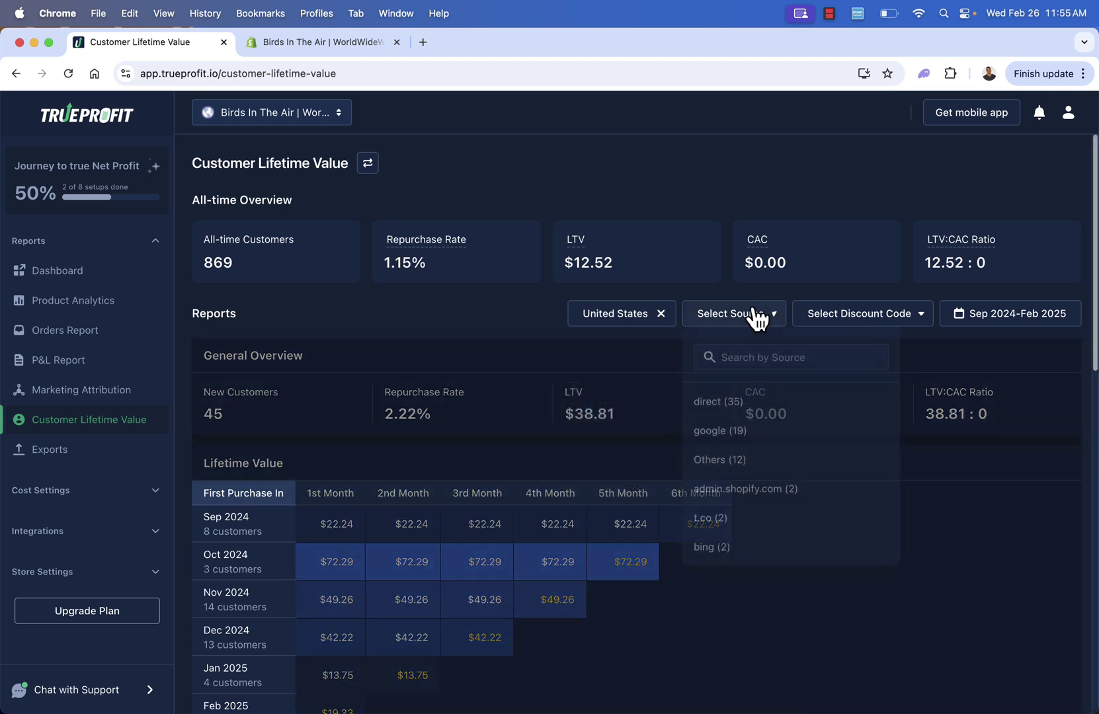
pyautogui.click(721, 430)
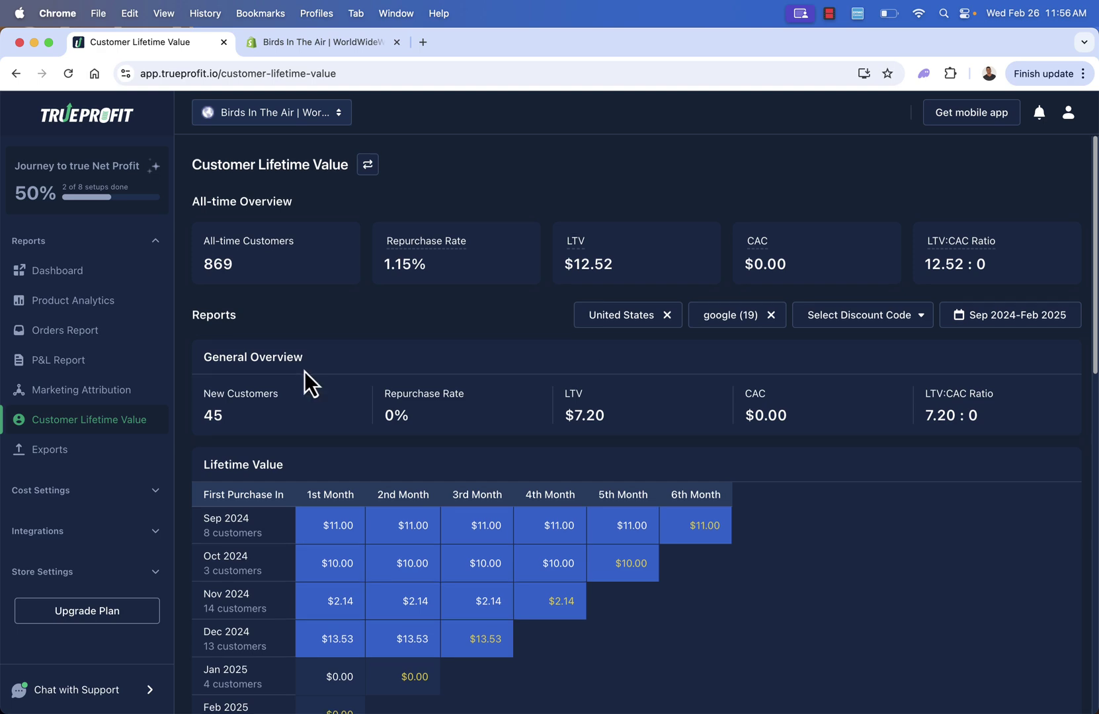
# - Return to TrueProfit's main Dashboard from the sidebar
pyautogui.click(78, 283)
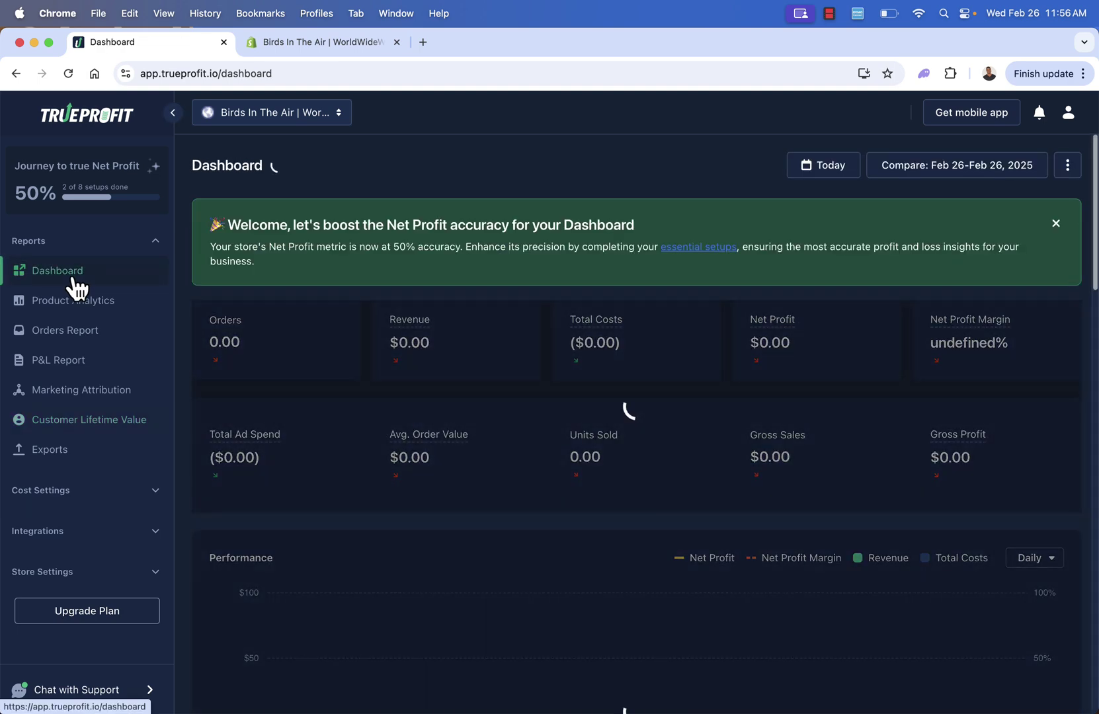